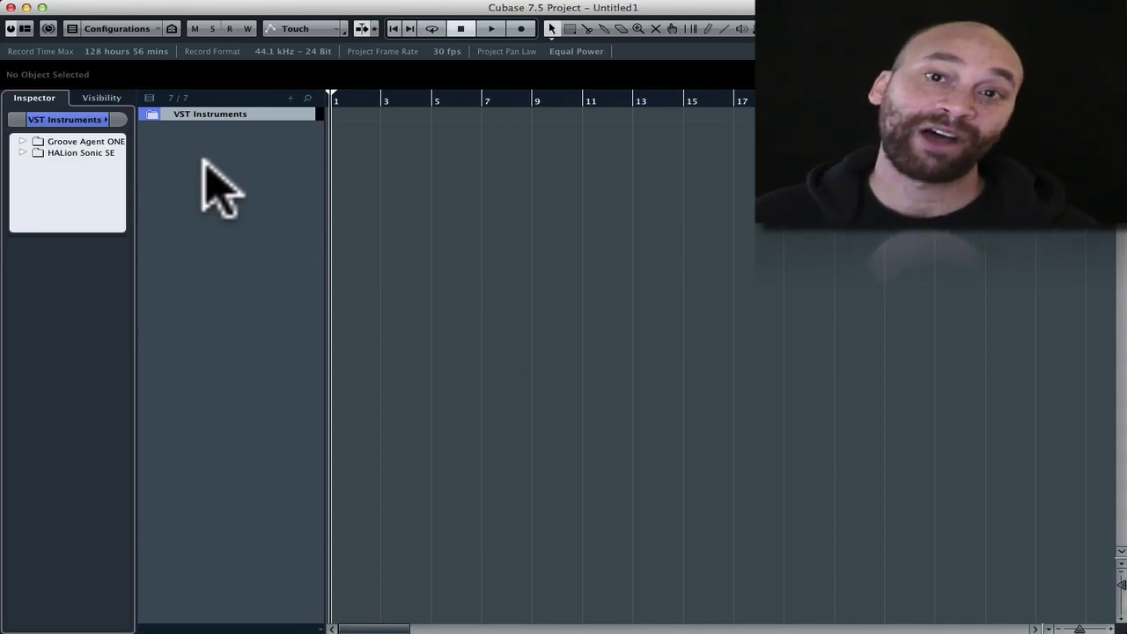
Add a HALion Sonic SE instrument track with the First Contact program, then close its plugin window.
right_click(203, 151)
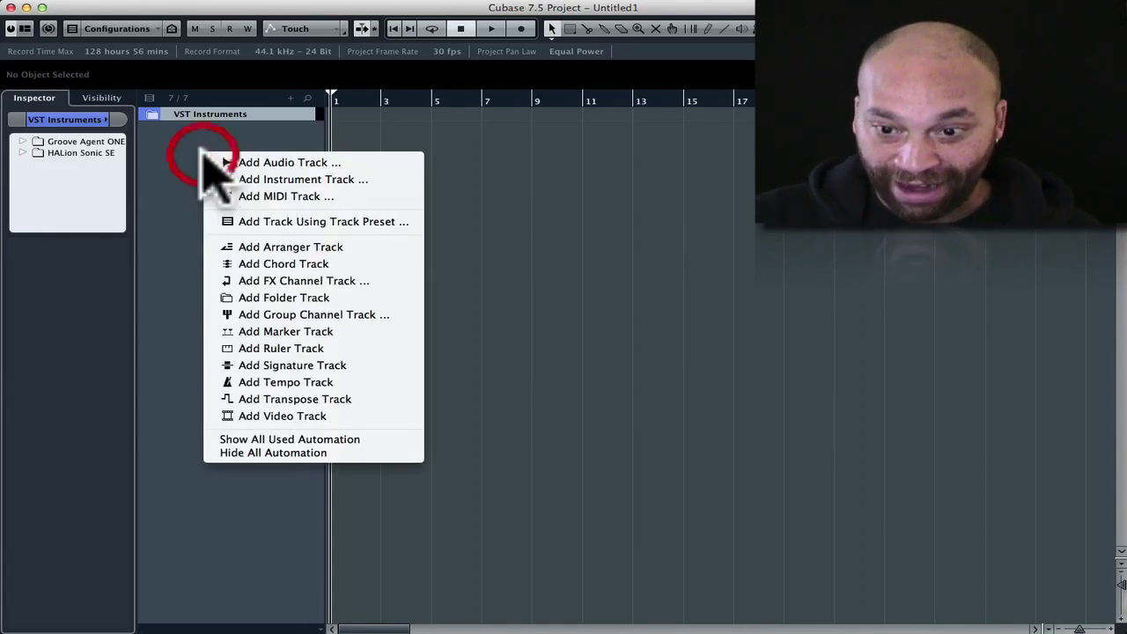
left_click(273, 180)
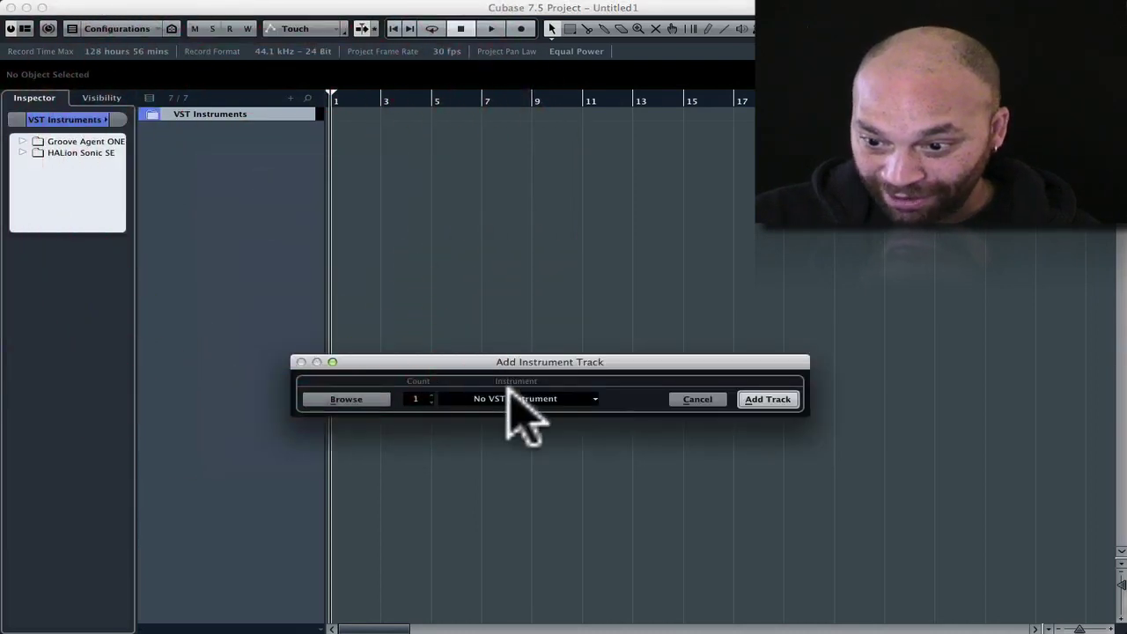
left_click(515, 399)
left_click(506, 528)
left_click(767, 398)
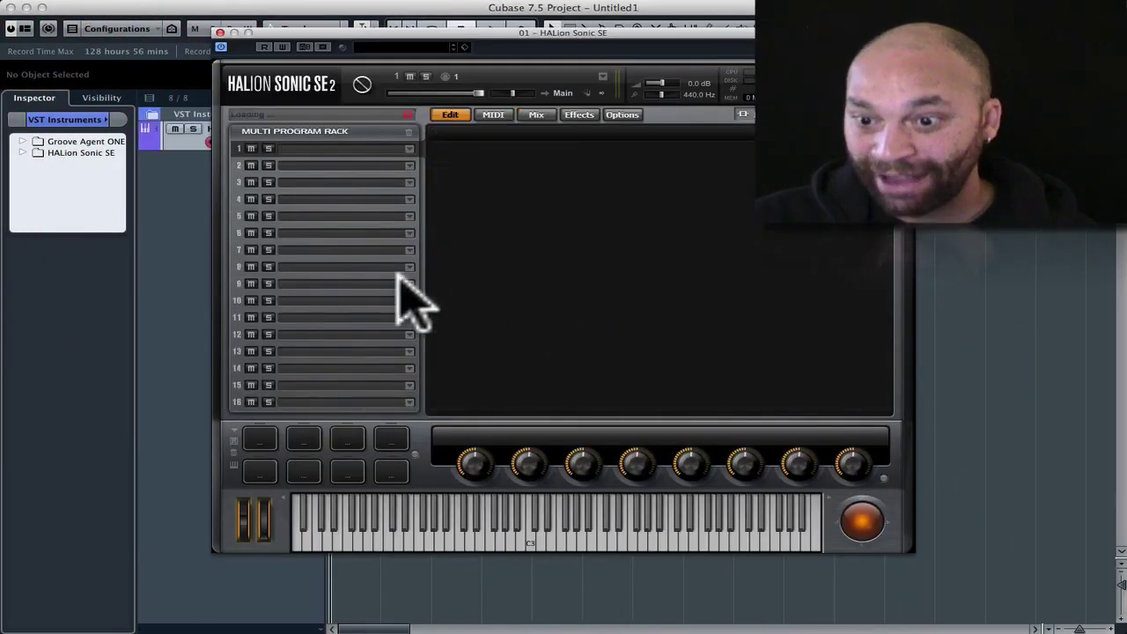
left_click(220, 33)
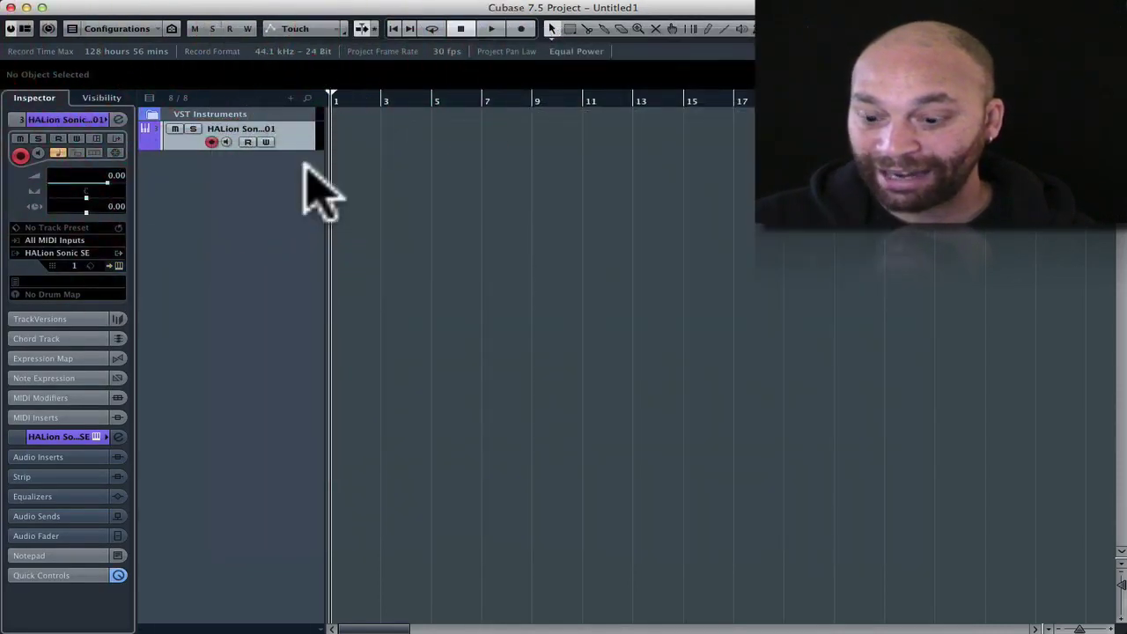
Record a seven-bar MIDI part on the HALion Sonic SE track and play it back from bar 1.
key("KP_Multiply")
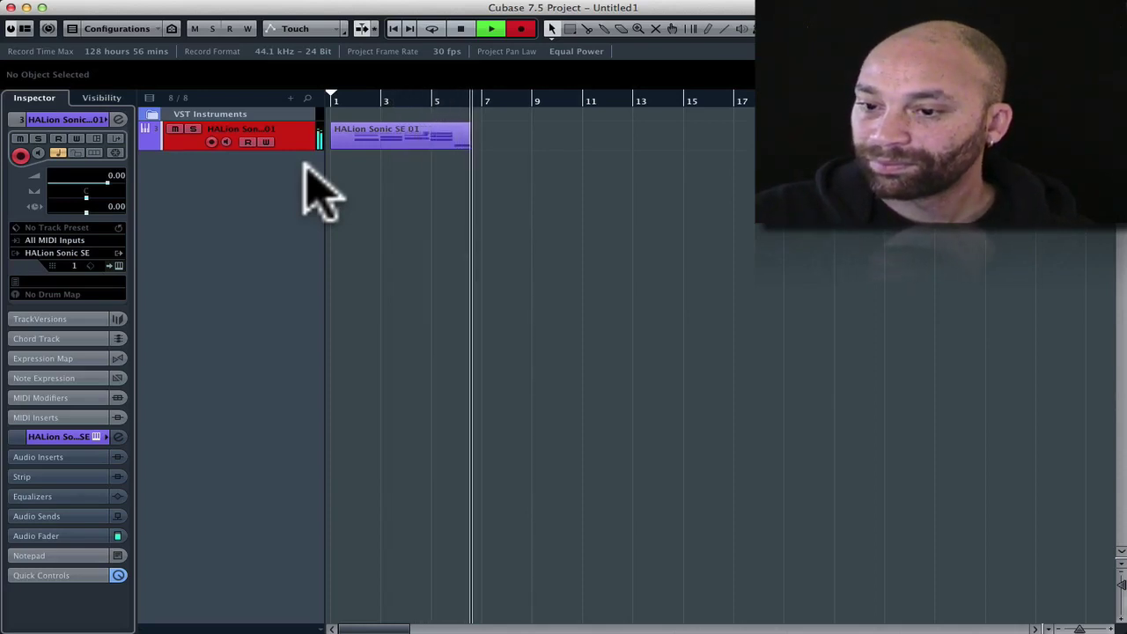
key("space")
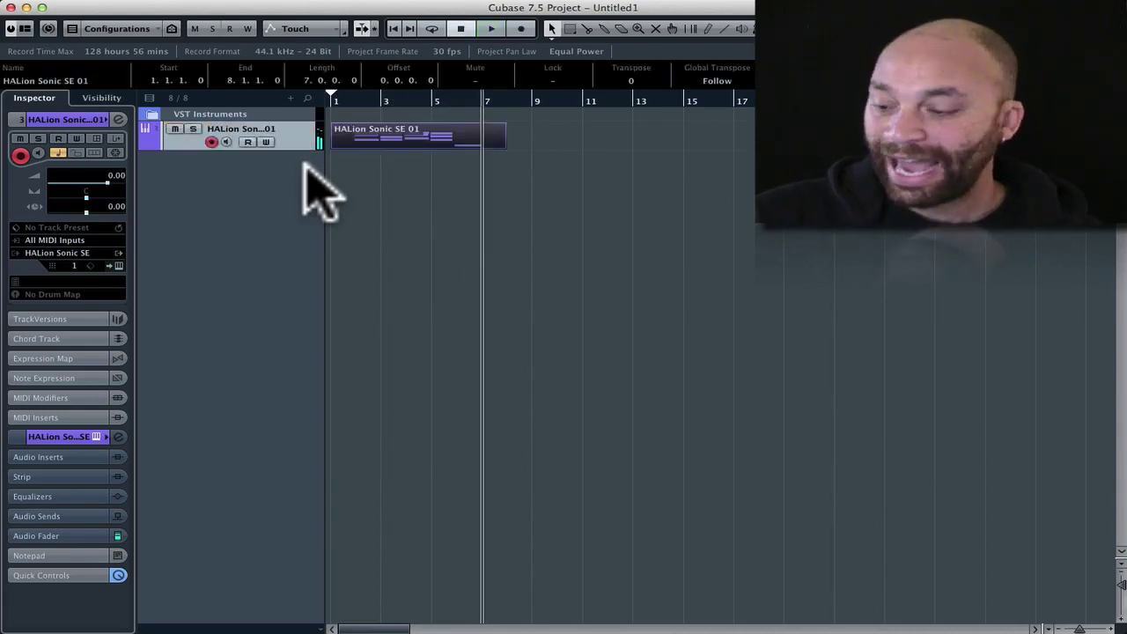
key("Home")
key("space")
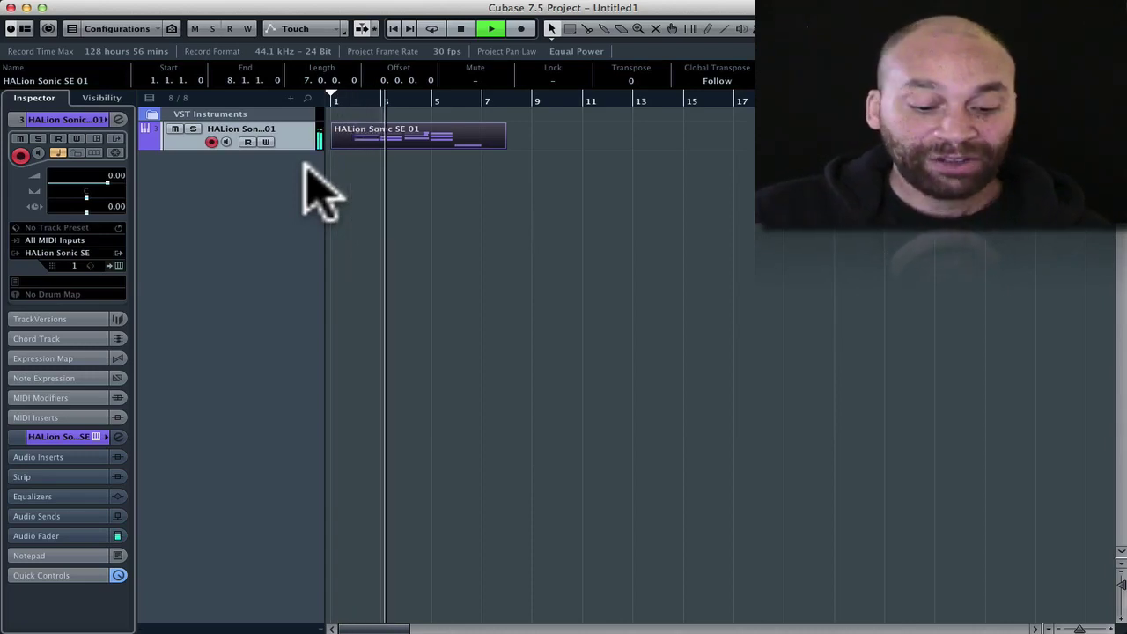
key("space")
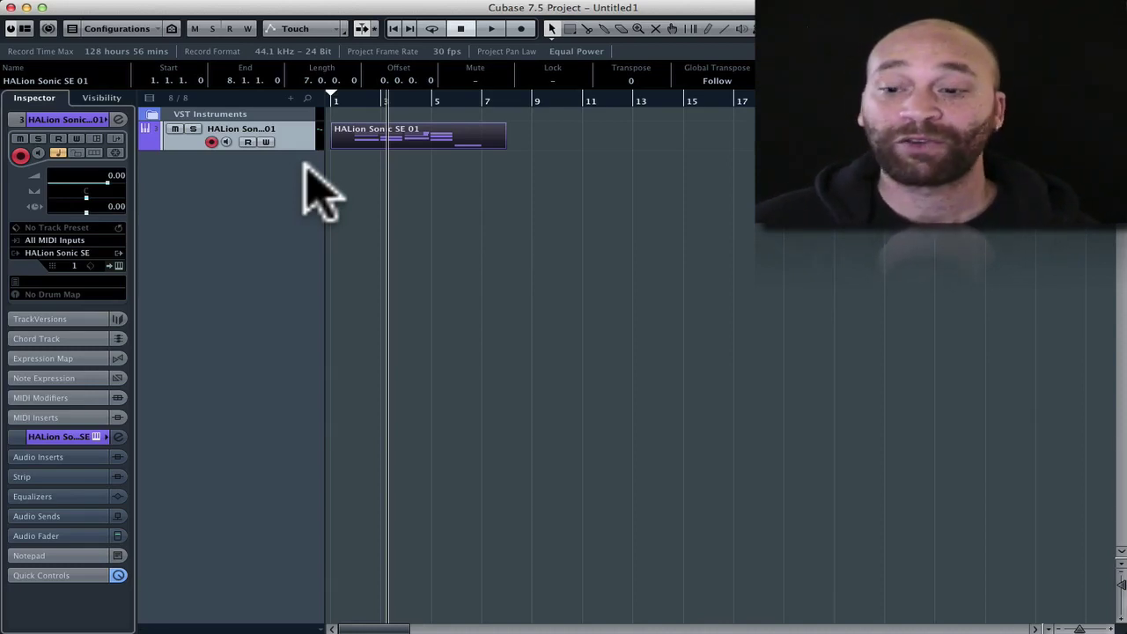
Delete the HALion Sonic SE 01 part and remove the HALion Sonic SE track.
key("Delete")
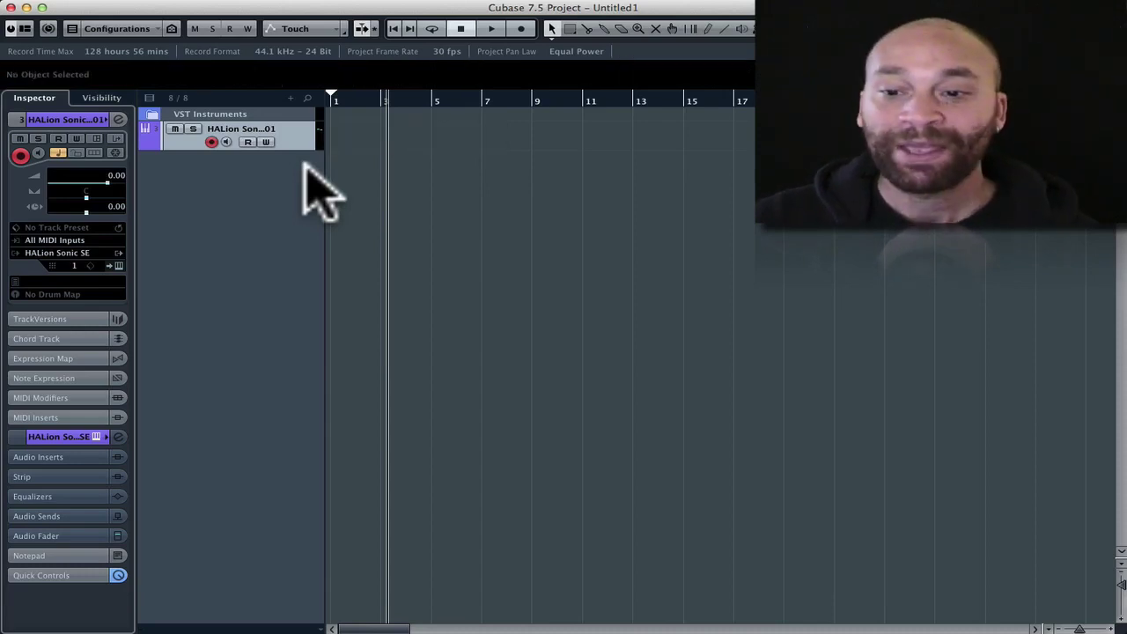
right_click(184, 146)
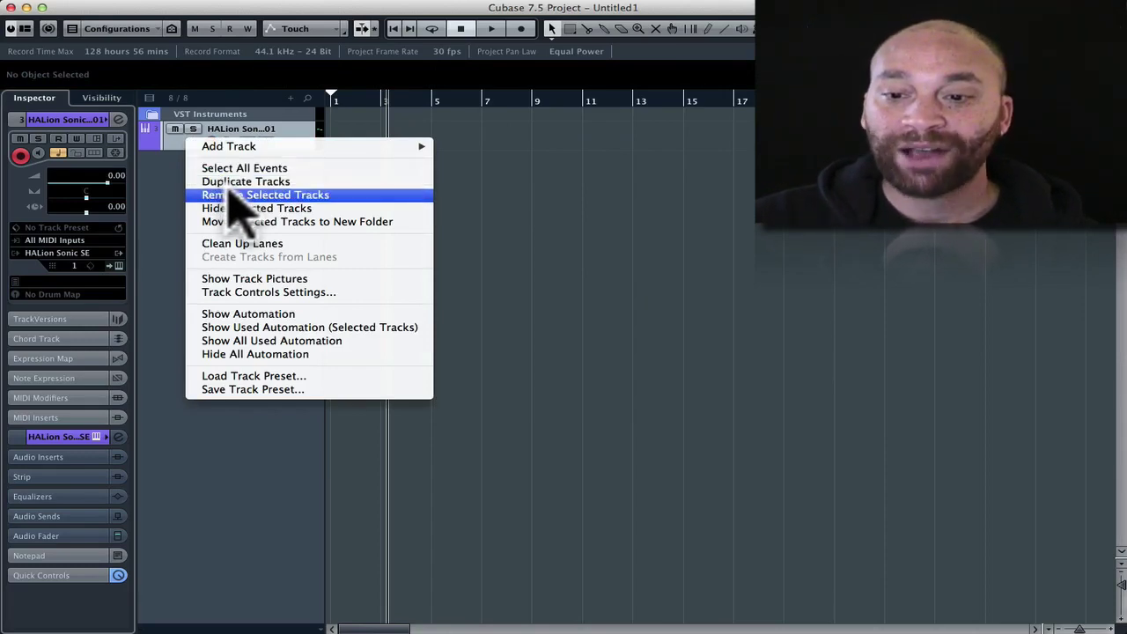
left_click(236, 195)
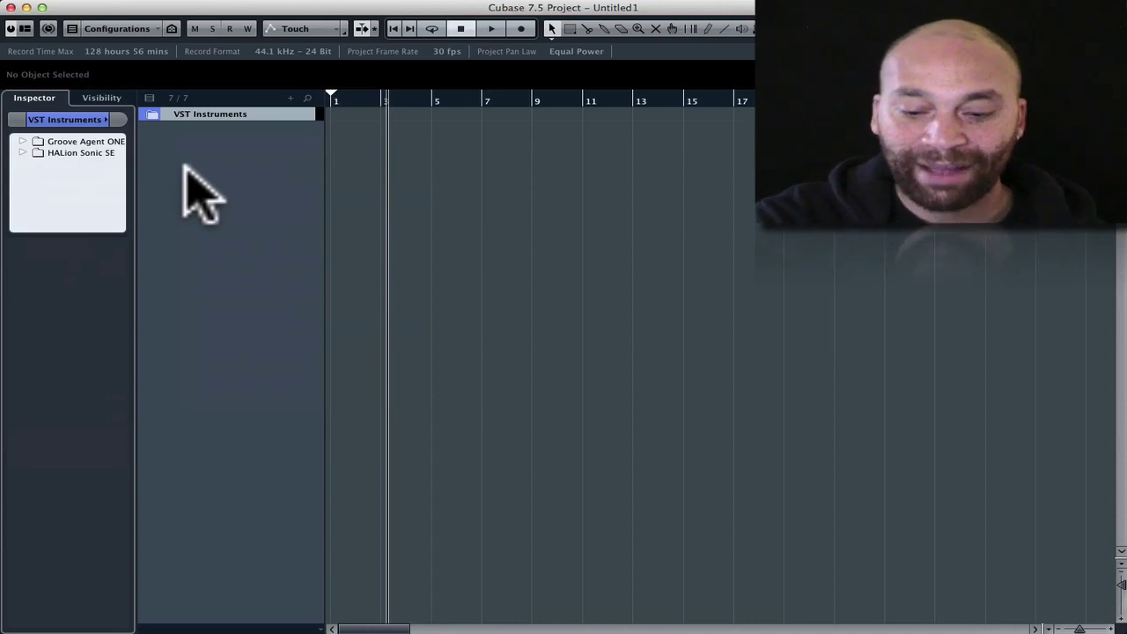
Check the VST Instruments rack, then add three MIDI tracks at once.
key("F11")
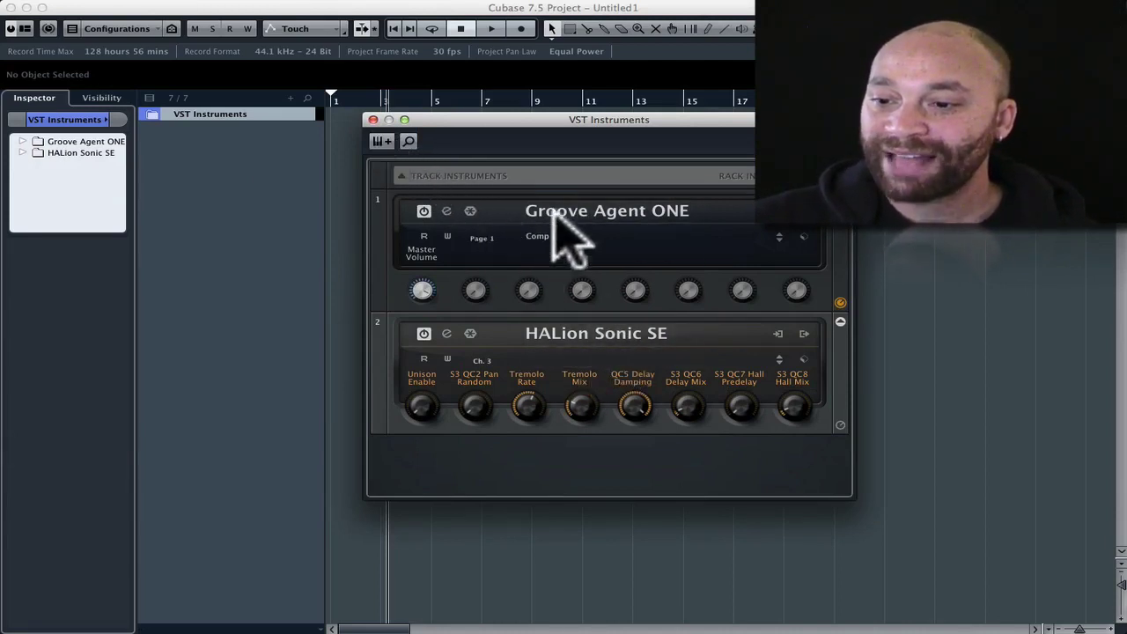
left_click(373, 119)
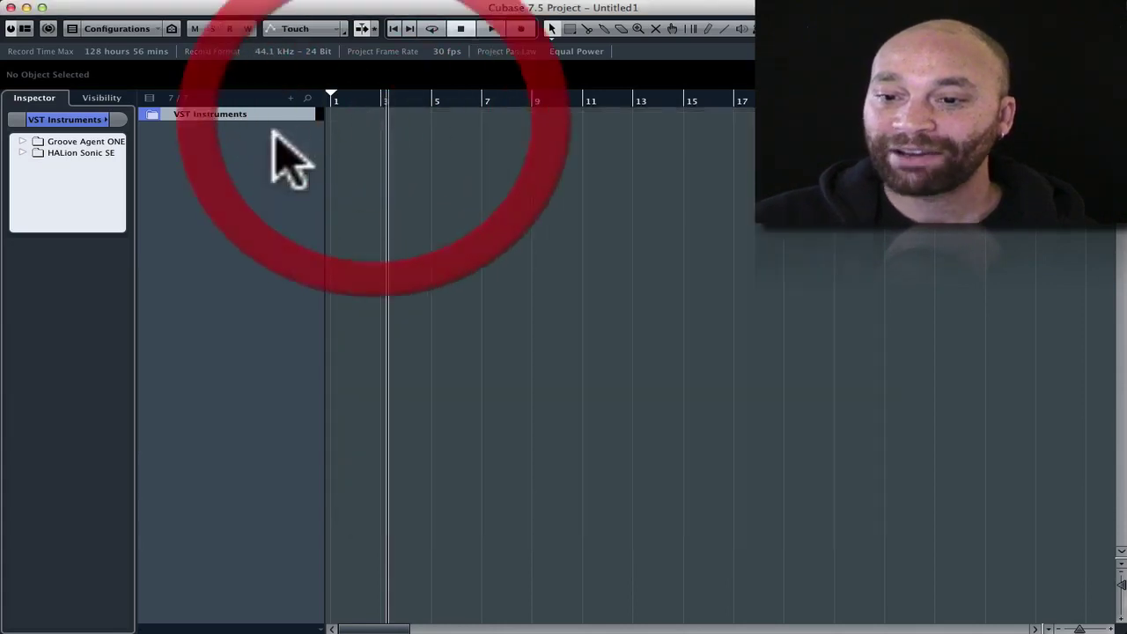
right_click(218, 145)
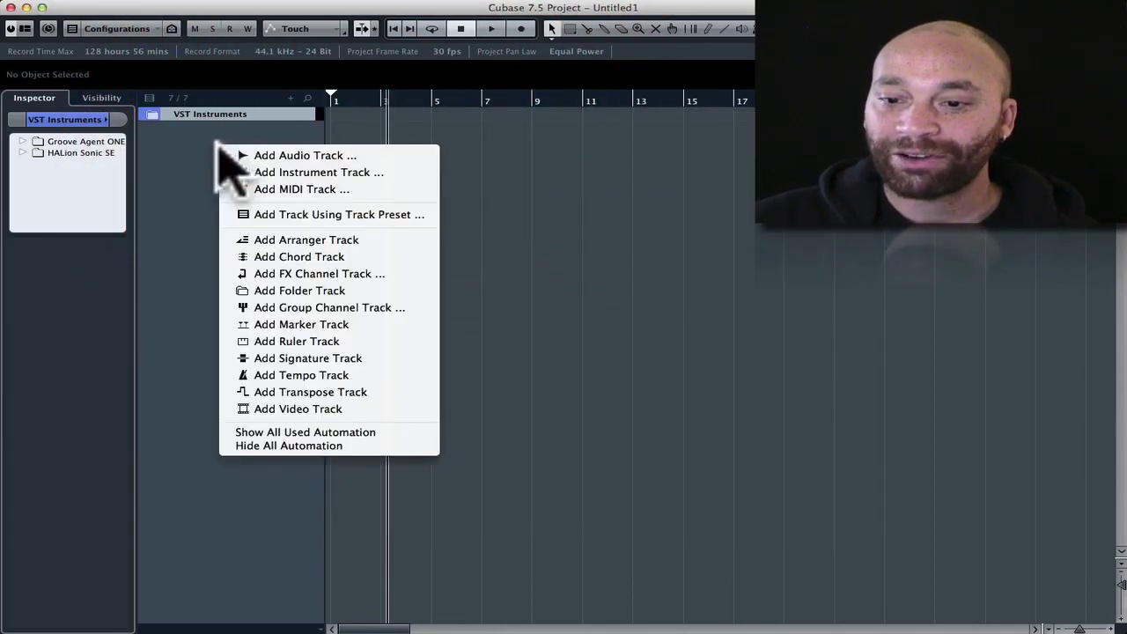
left_click(297, 188)
double_click(487, 184)
left_click(730, 187)
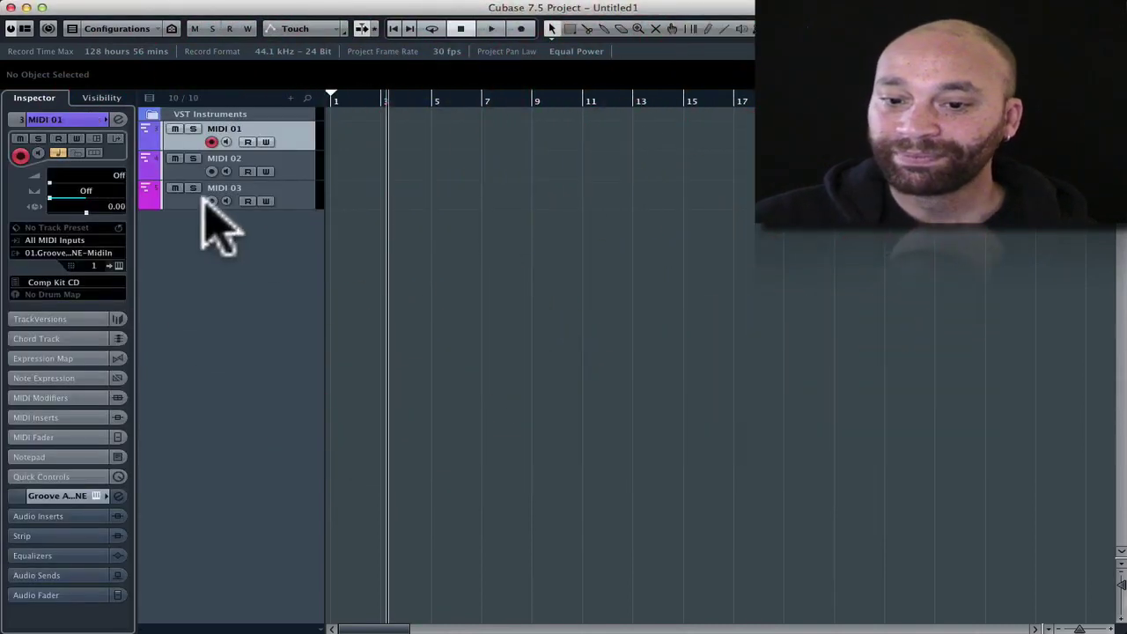
Confirm MIDI 01 and MIDI 03 both output to Groove Agent ONE.
left_click(60, 254)
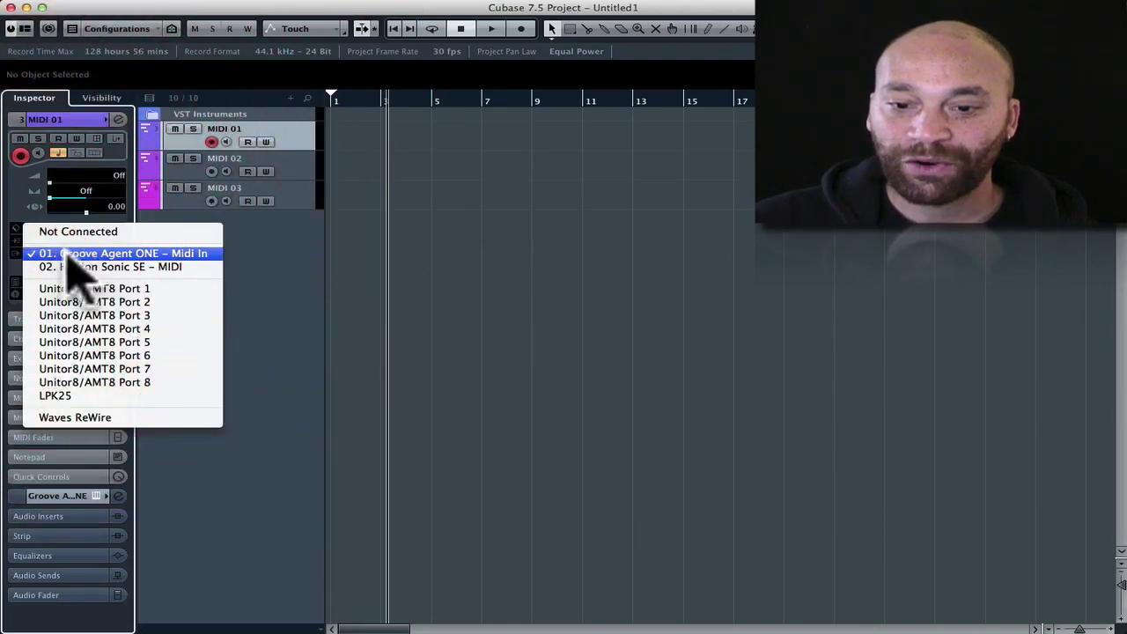
left_click(113, 253)
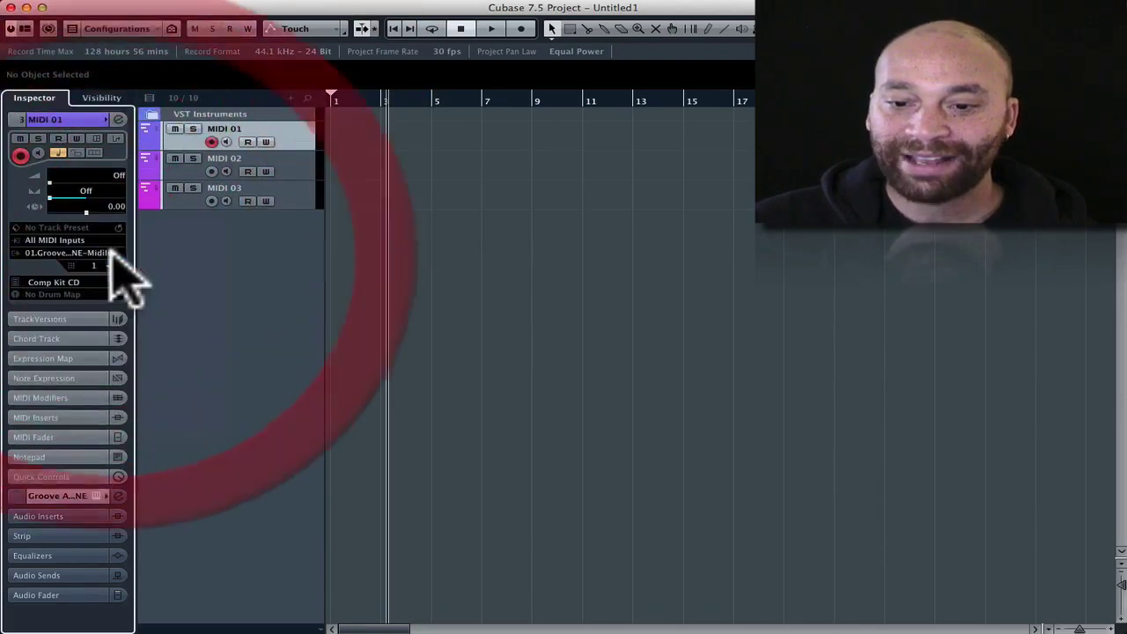
left_click(180, 167)
left_click(179, 192)
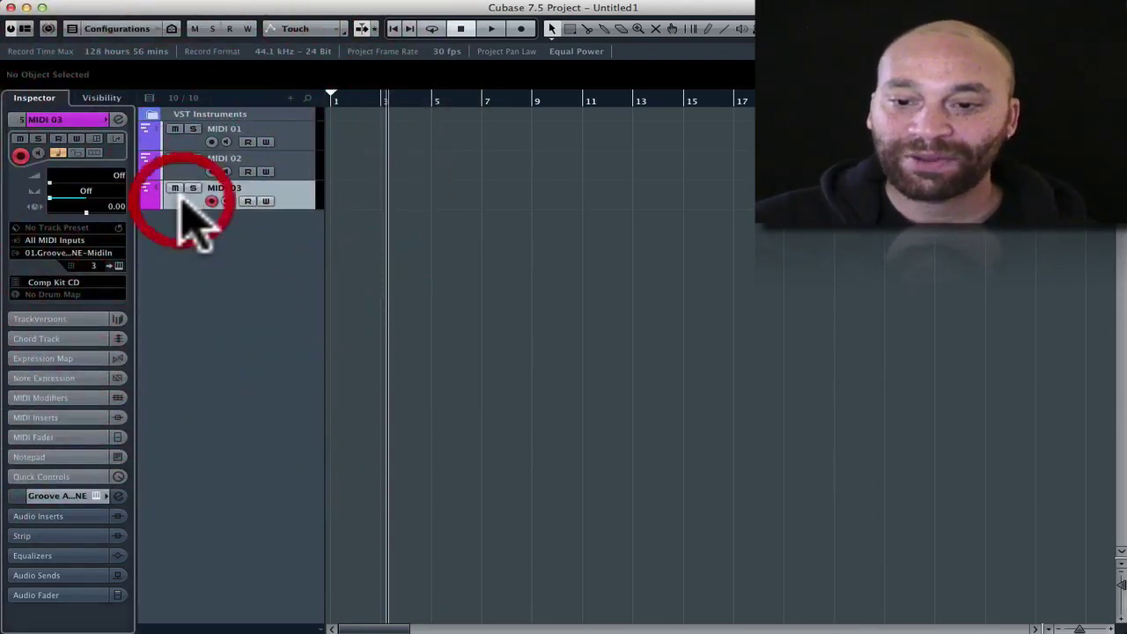
left_click(88, 253)
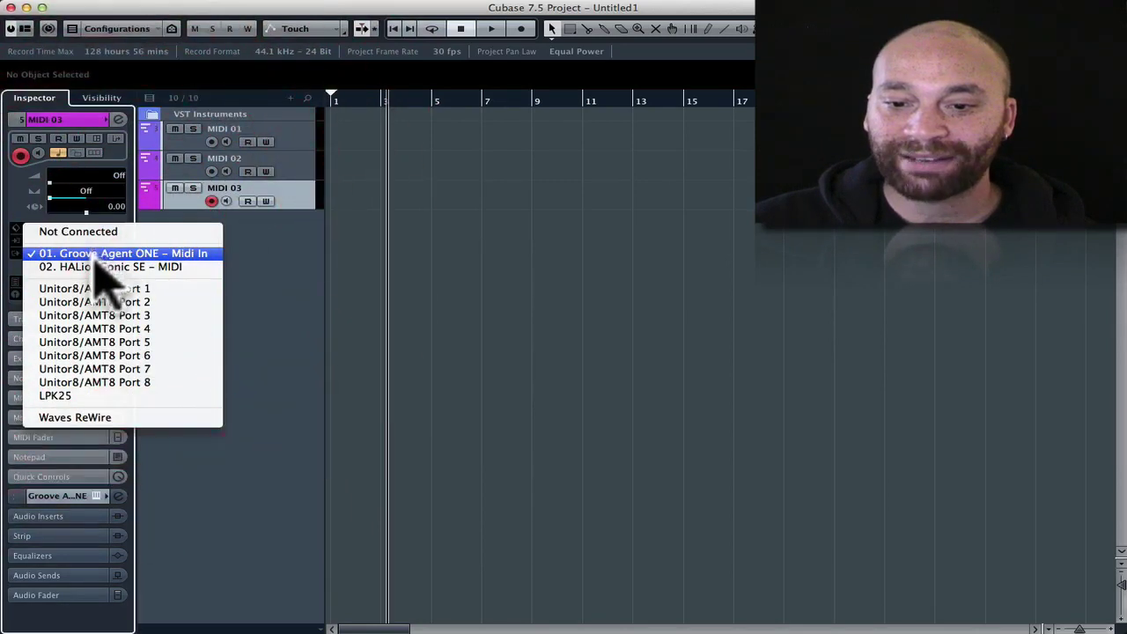
left_click(48, 254)
Name the tracks KICK, SNARE and HATS, move the playhead to bar 1, and select SNARE.
double_click(223, 129)
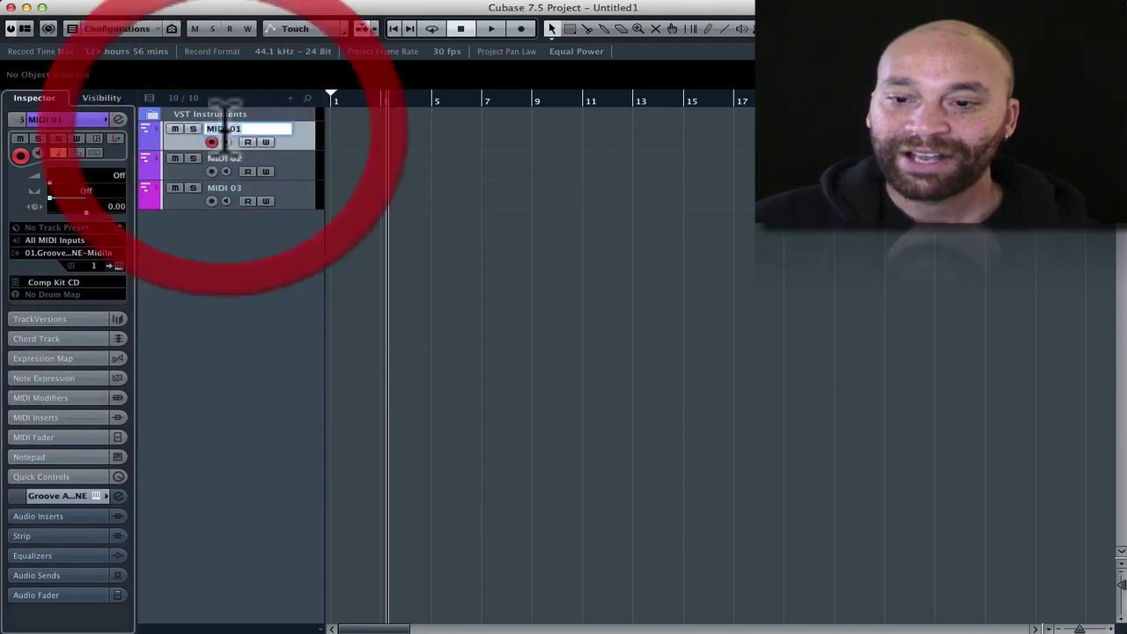
type("Ki")
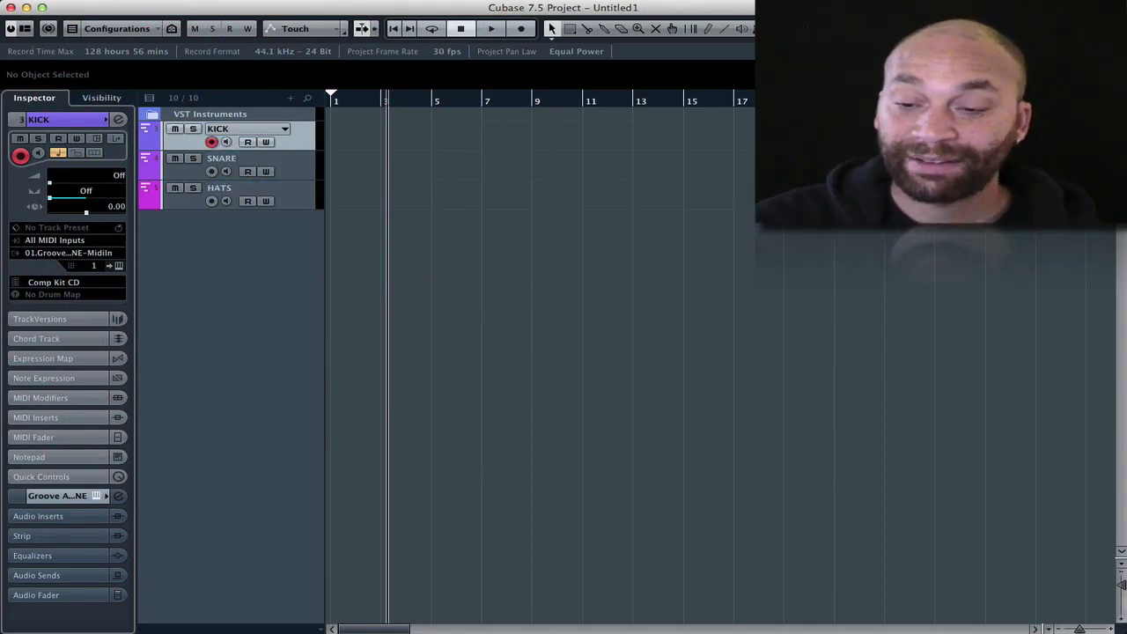
left_click(297, 128)
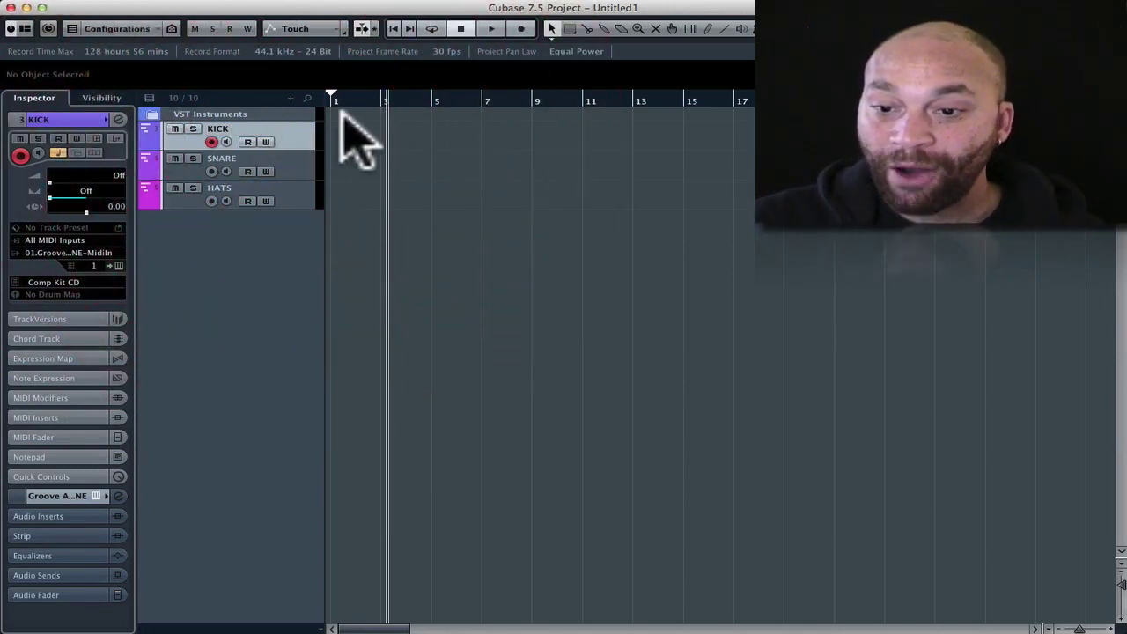
left_click(327, 99)
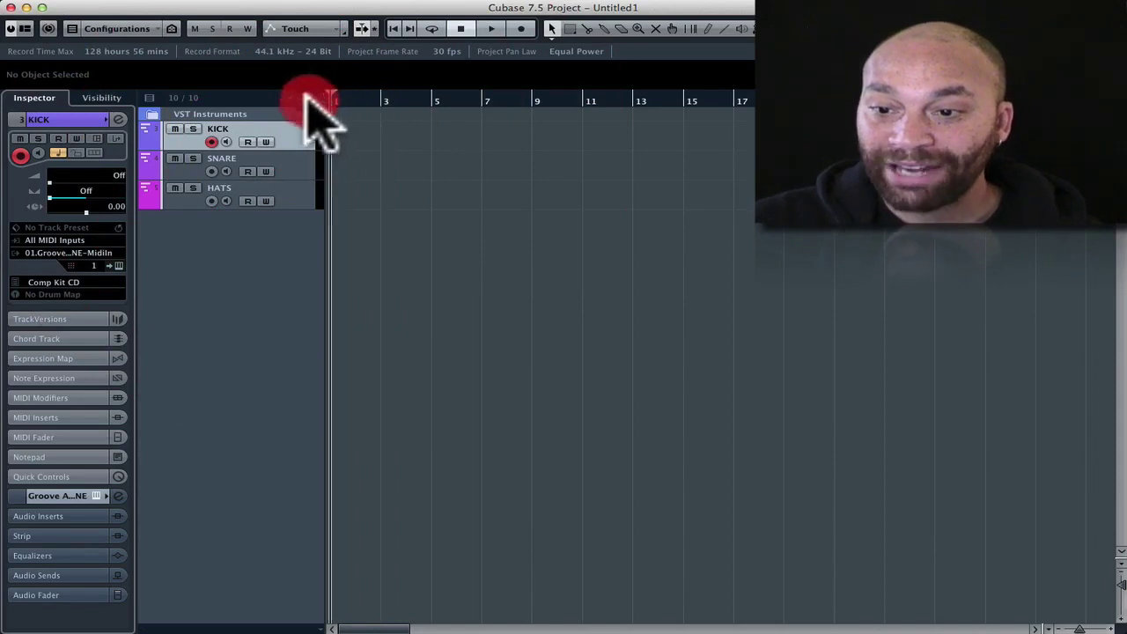
left_click(290, 171)
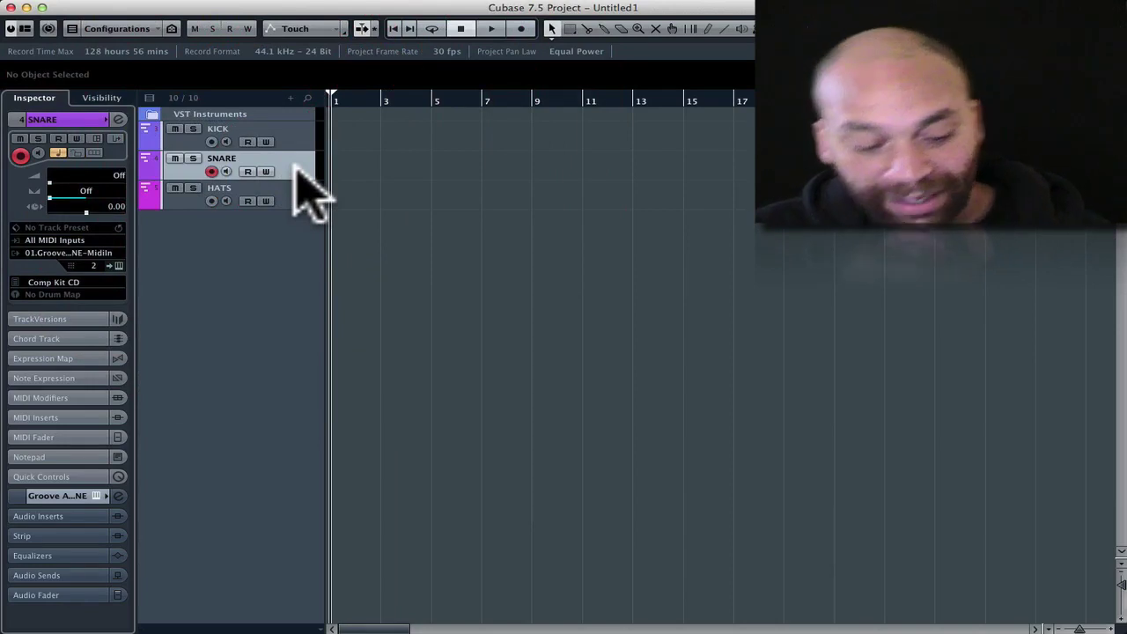
Record a MIDI part on the SNARE track, then deselect it.
key("KP_Multiply")
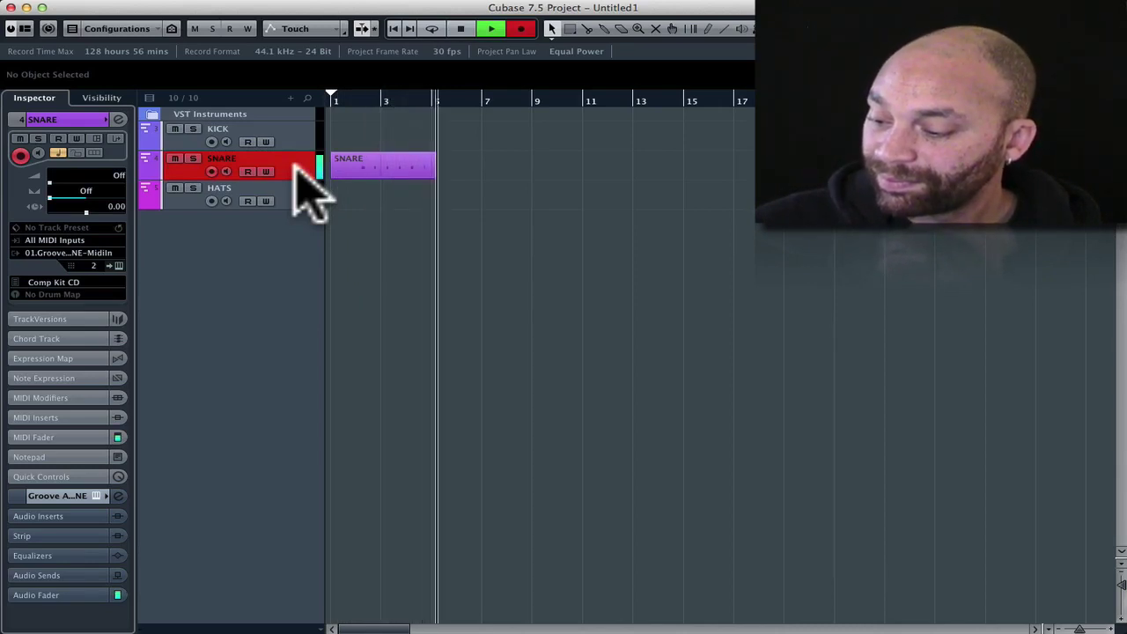
key("space")
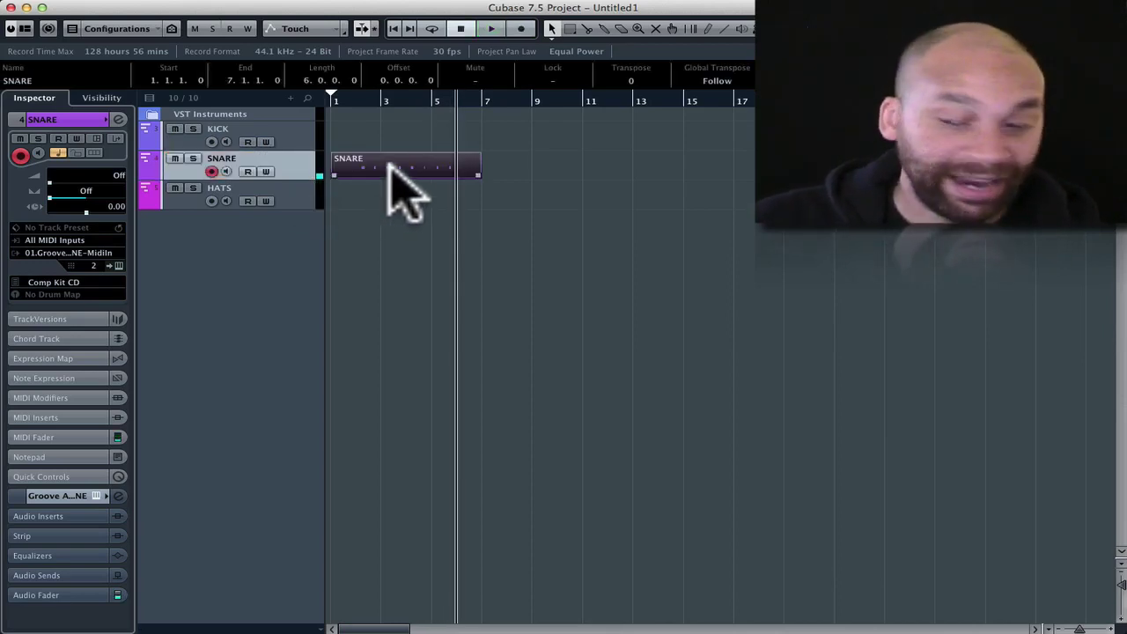
left_click(342, 116)
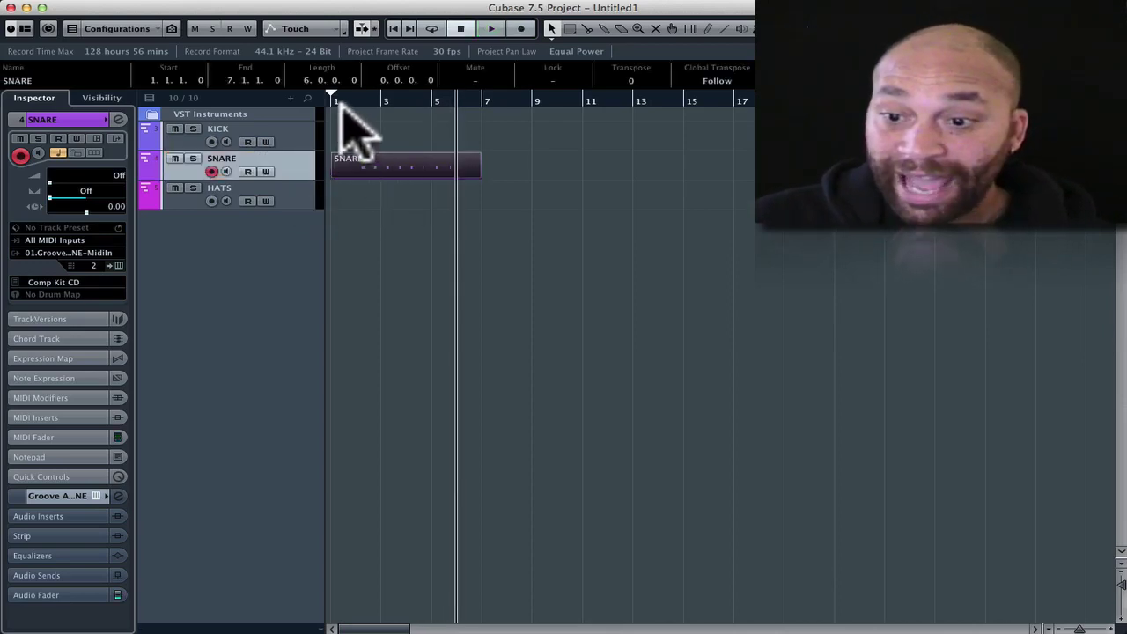
Record a KICK part from bar 1, undoing the first bad take and keeping the second.
left_click(286, 128)
left_click(278, 138)
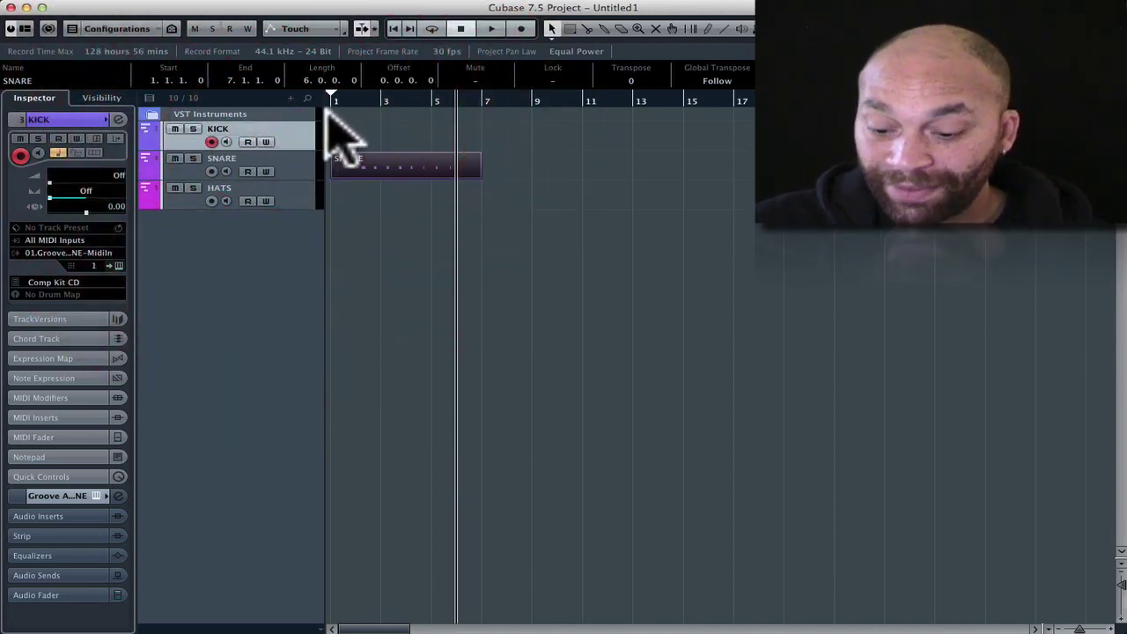
left_click(330, 104)
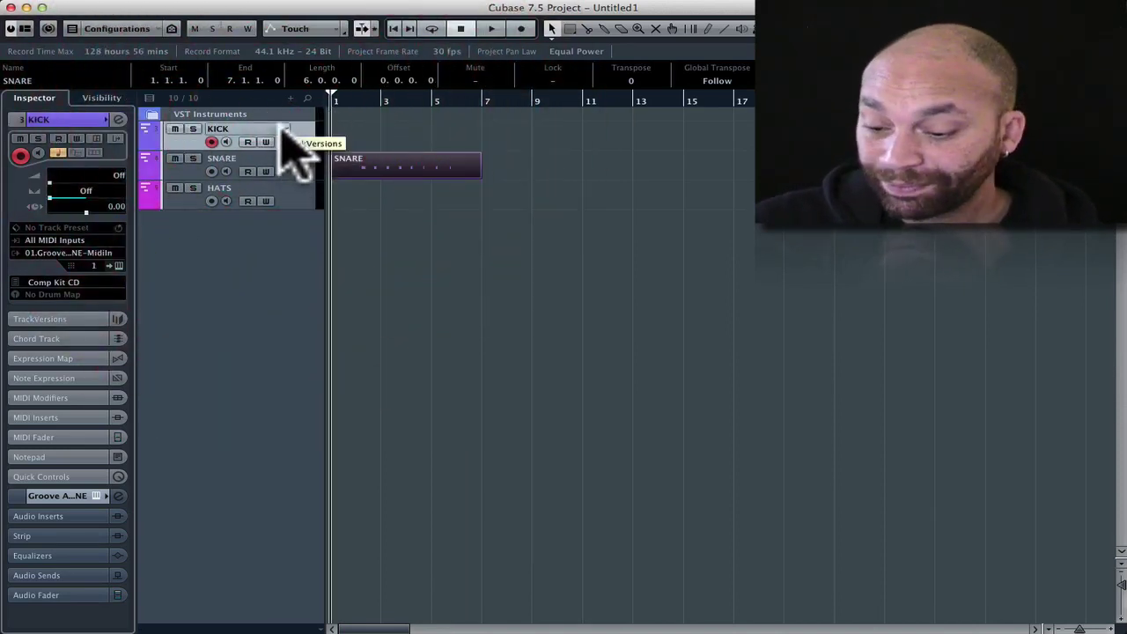
key("KP_Multiply")
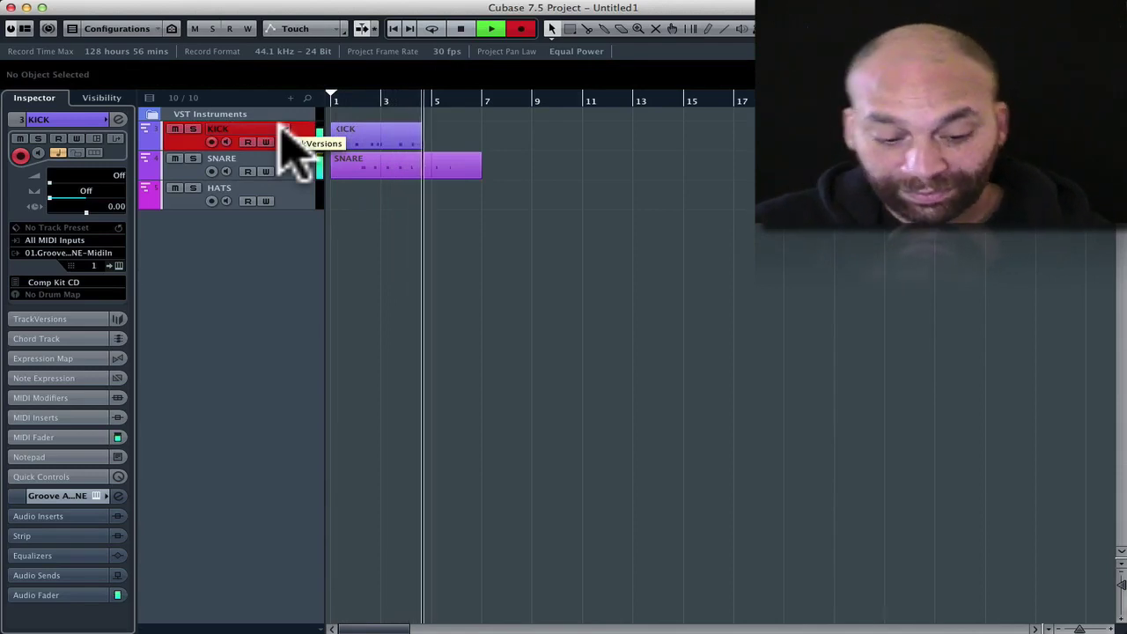
key("space")
key("super+z")
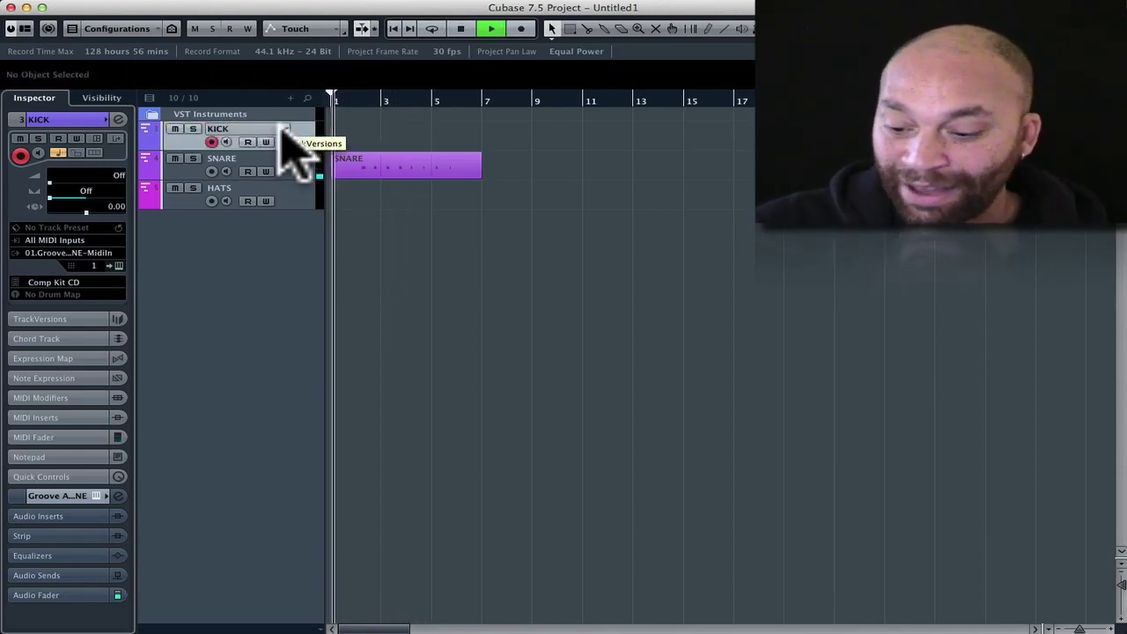
key("KP_Multiply")
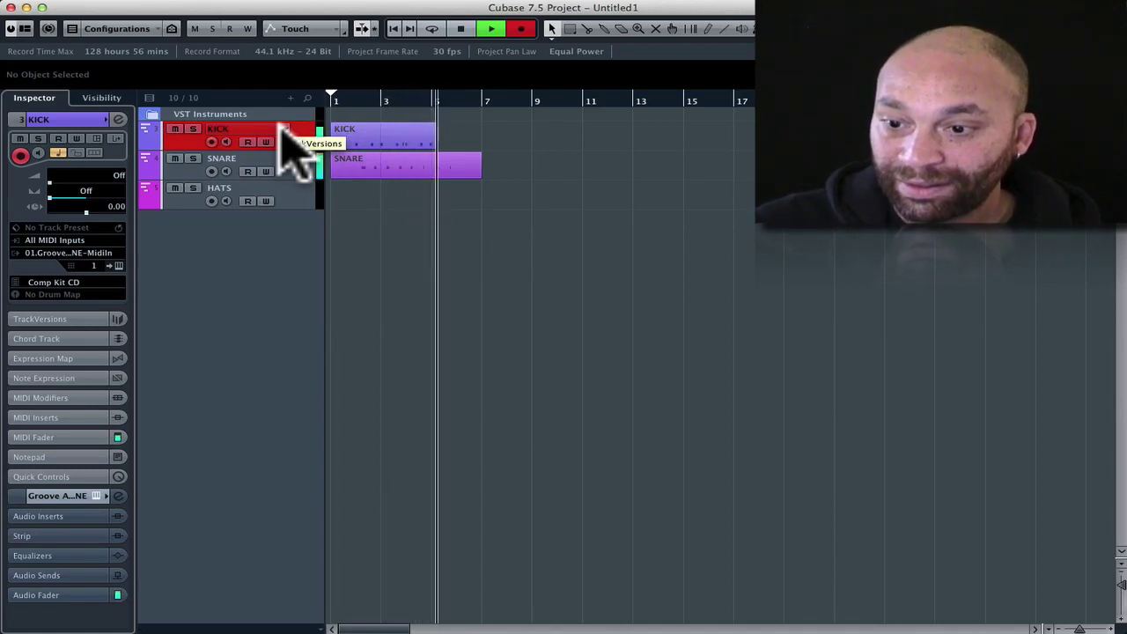
key("space")
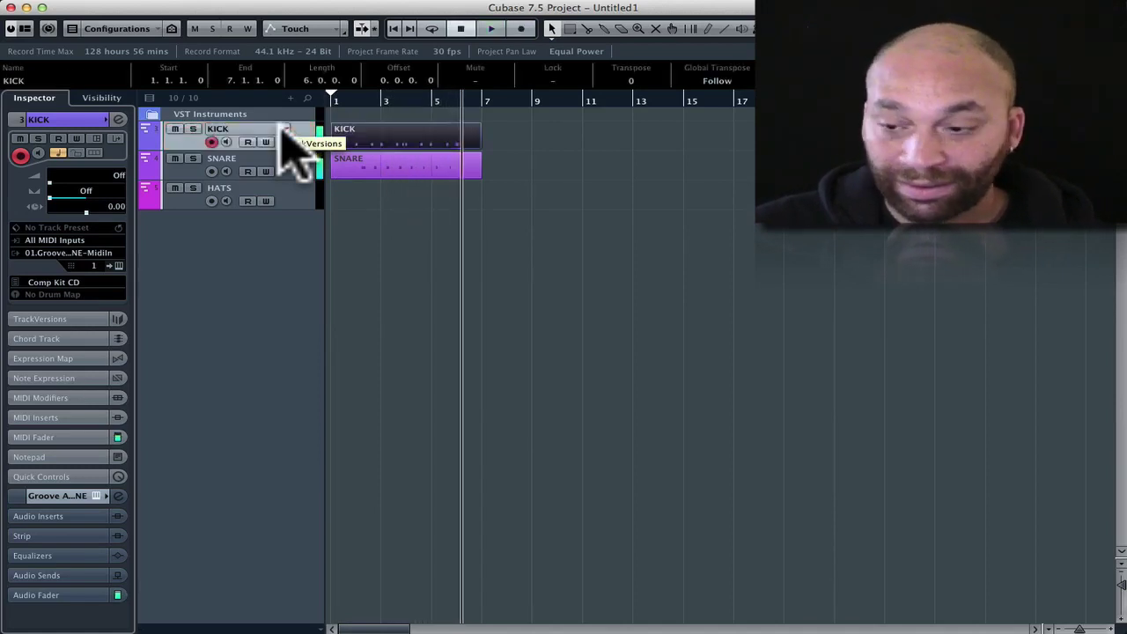
In the SNARE Key Editor, remove a stray note and shift a note to start at 5.2.
left_click(387, 166)
double_click(387, 166)
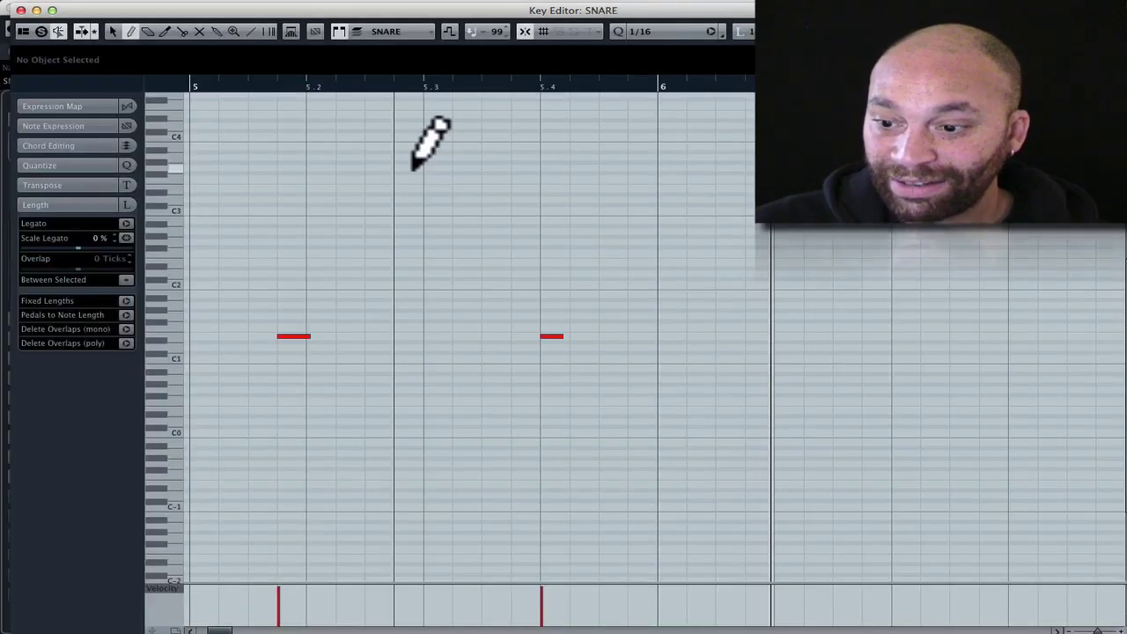
left_click(352, 267)
key("1")
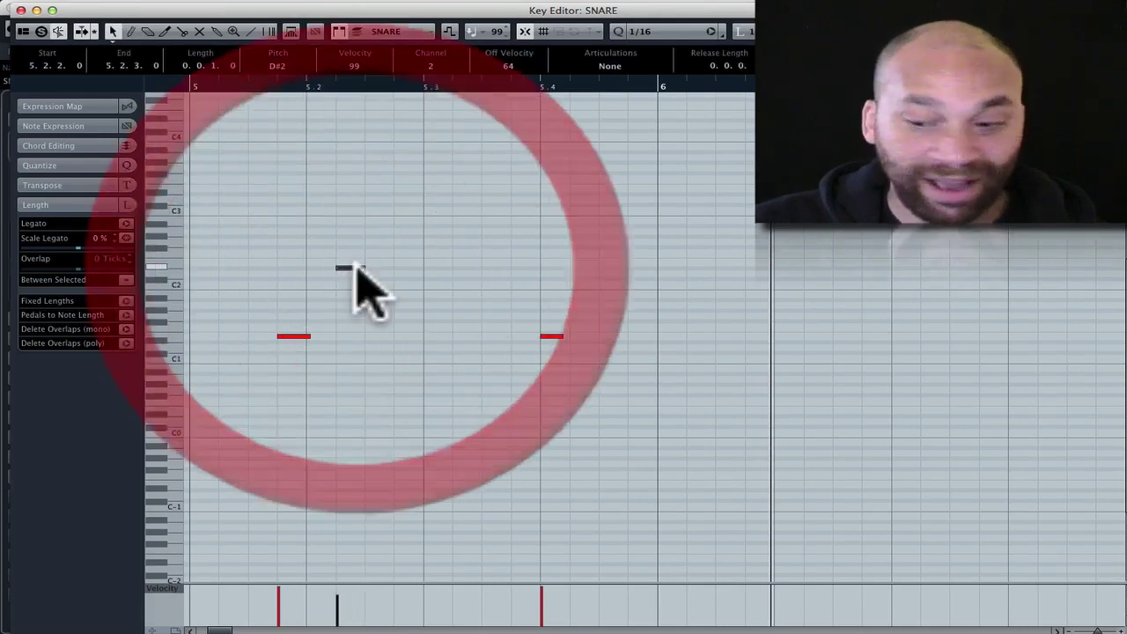
key("BackSpace")
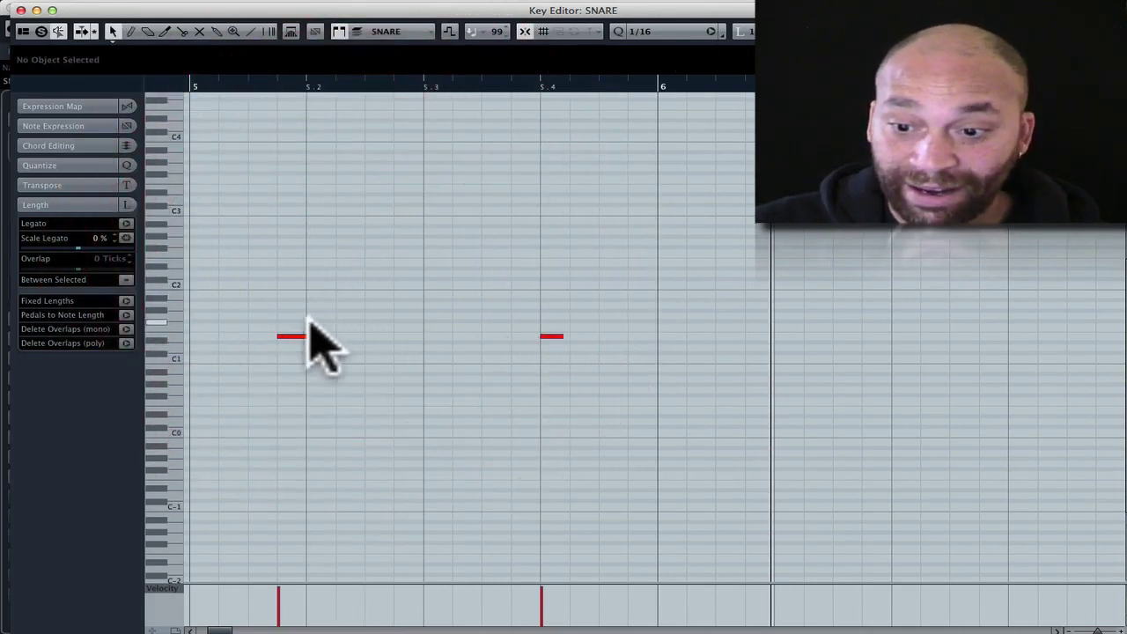
left_click_drag(291, 334, 319, 337)
key("space")
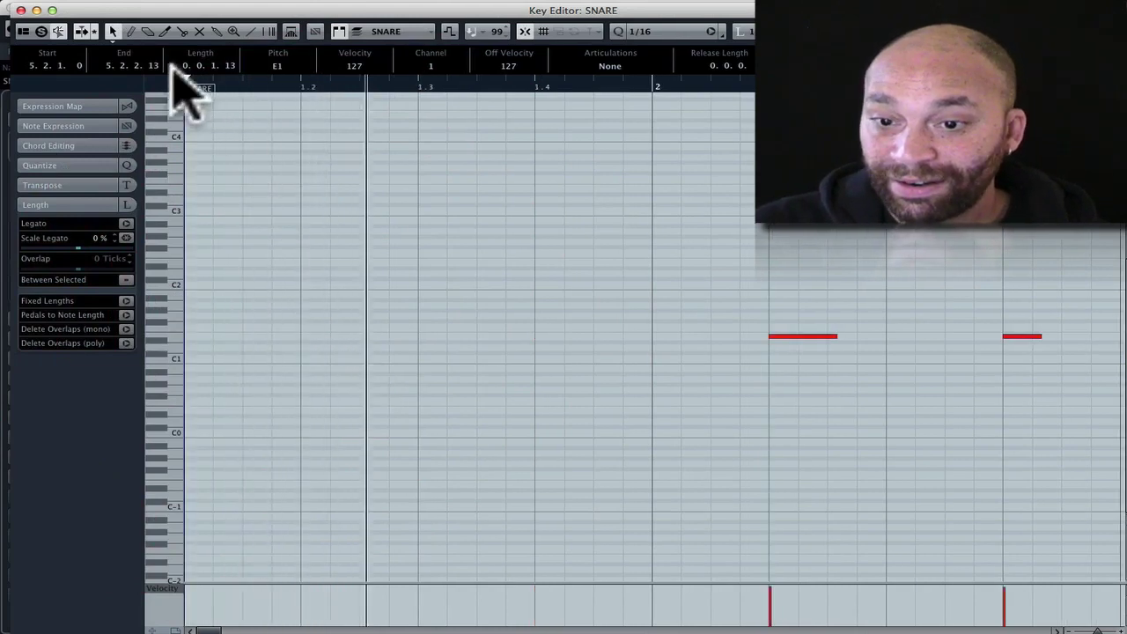
left_click(19, 11)
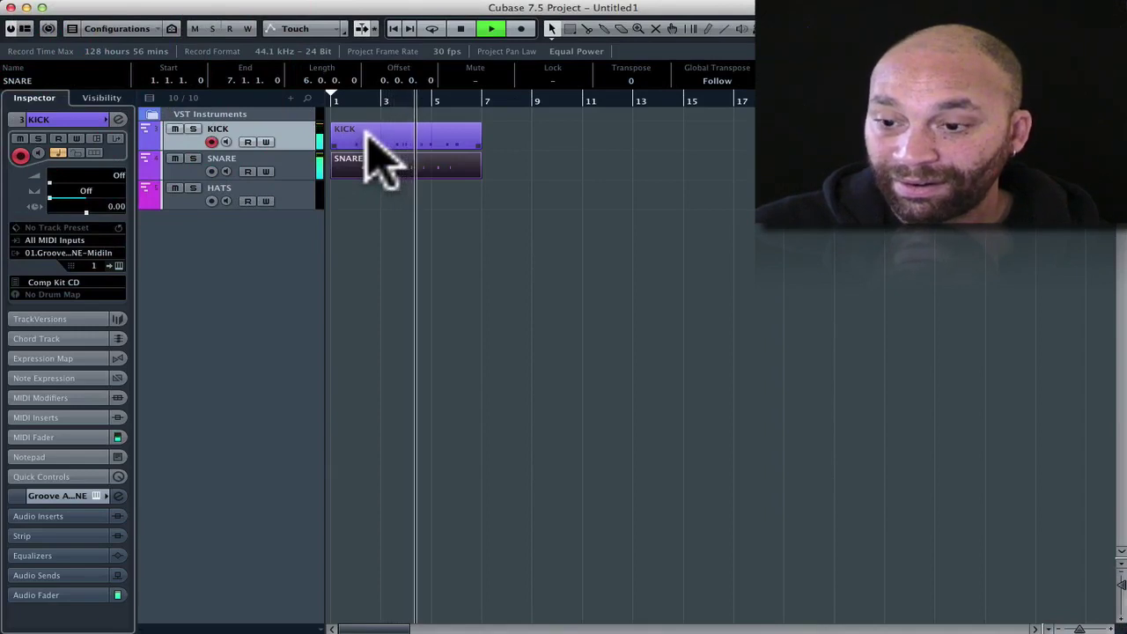
key("space")
Move another SNARE note later to 4.2.1 and play the drums to check timing.
double_click(407, 168)
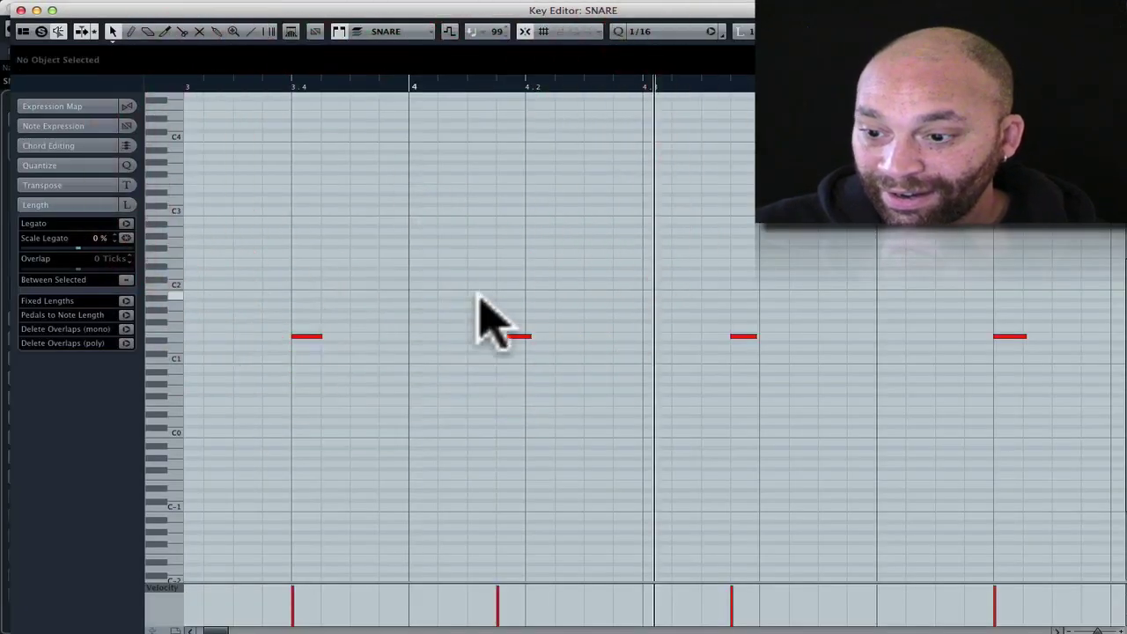
left_click_drag(513, 335, 534, 337)
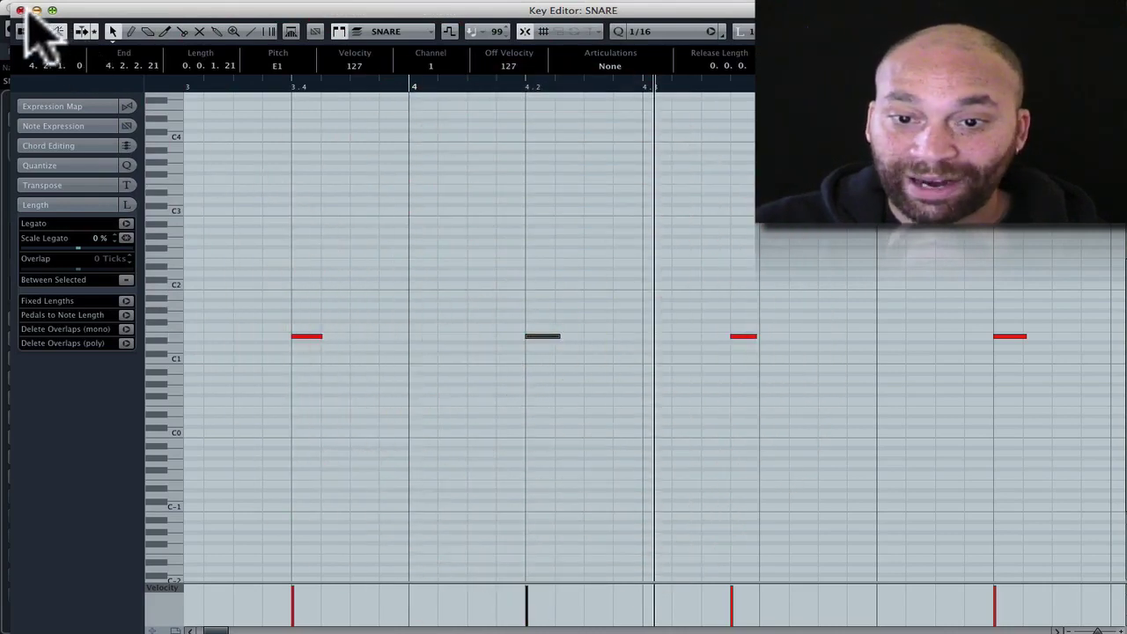
left_click(18, 10)
key("space")
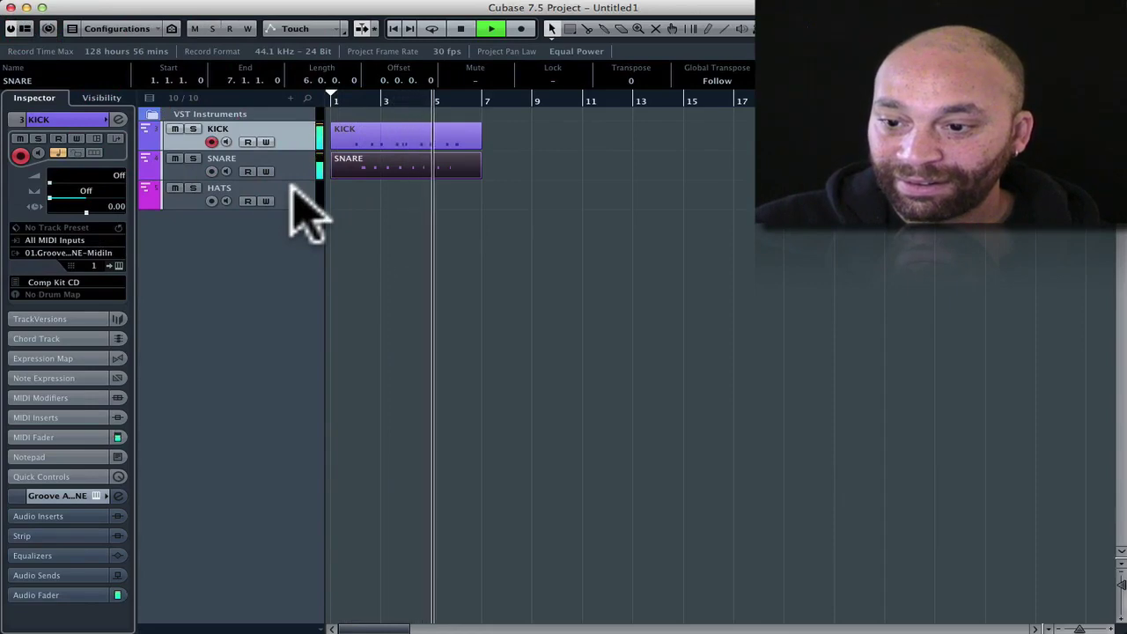
key("space")
Push the small SNARE note later, from 4.3.4 to 4.4.1, and return to the project.
left_click(373, 165)
double_click(406, 164)
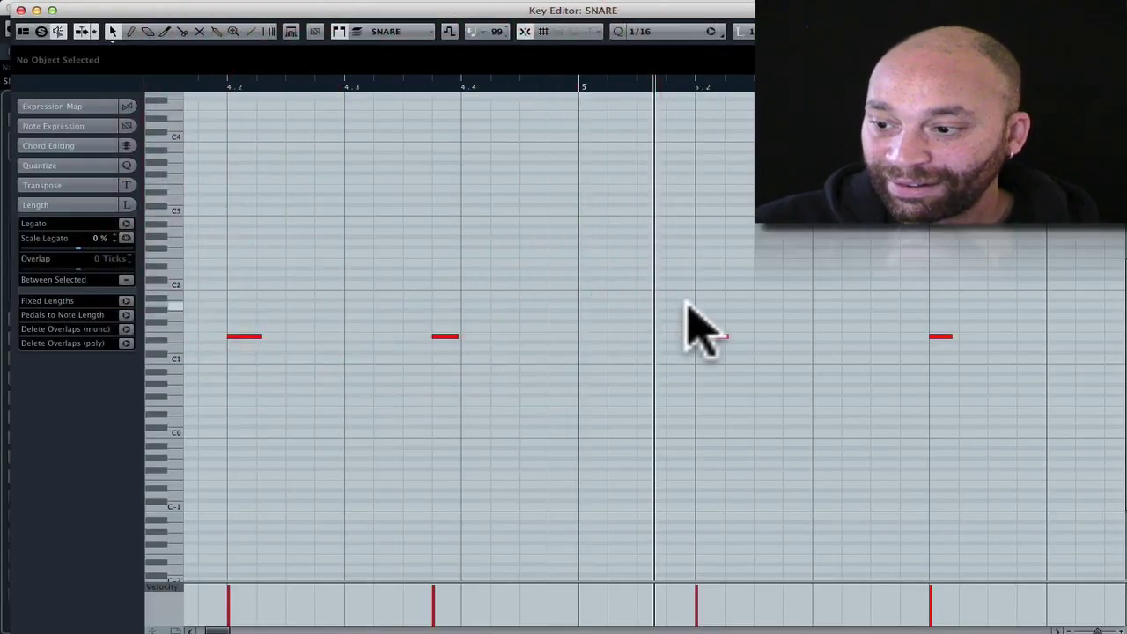
left_click_drag(445, 337, 474, 338)
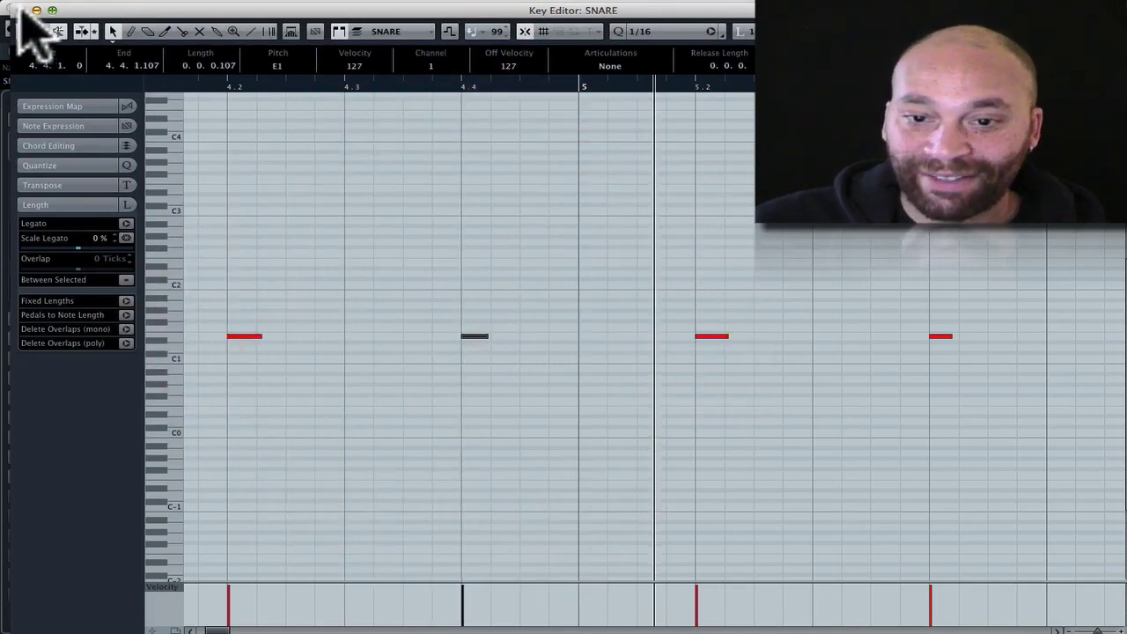
left_click(21, 10)
left_click(267, 251)
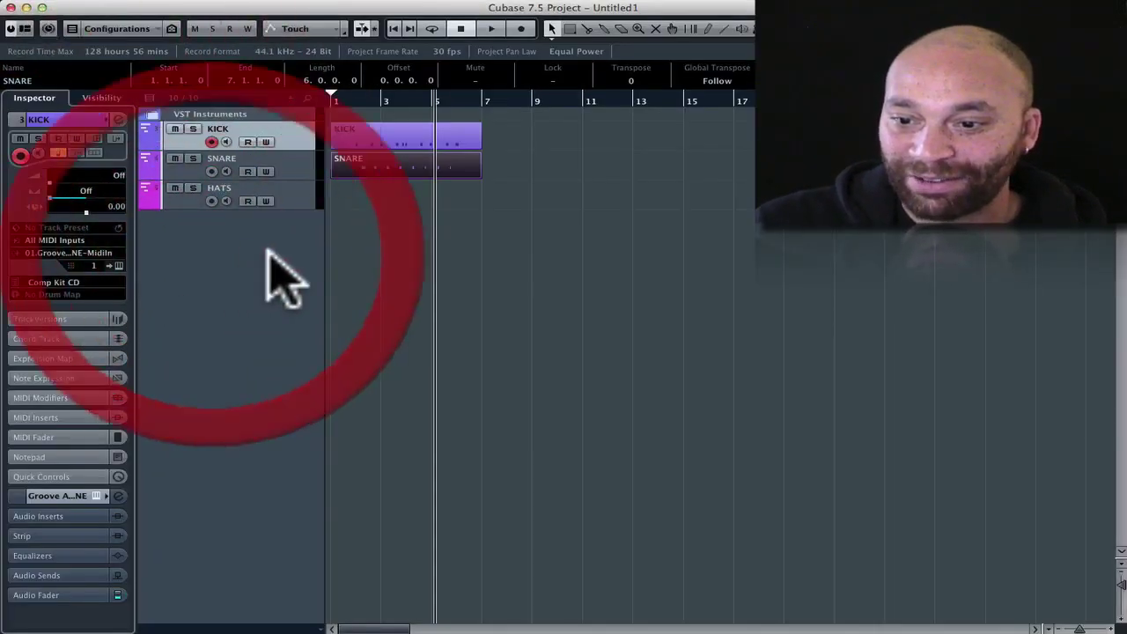
Arm the HATS track and record a hi-hat part from bar 1, discarding the first take.
left_click(294, 187)
key("KP_Multiply")
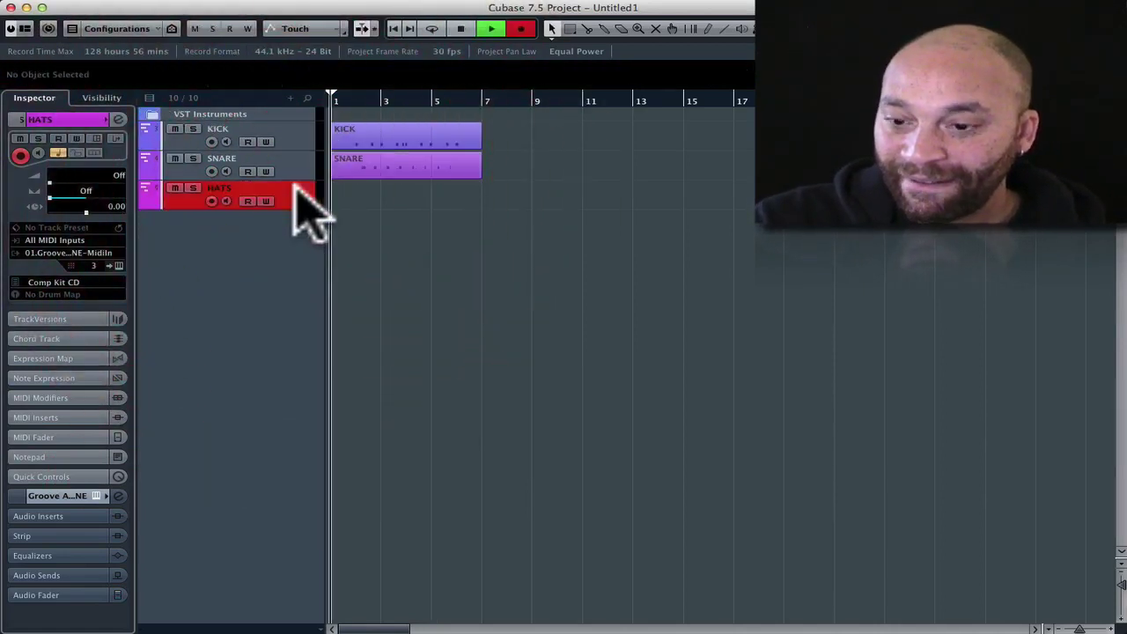
key("space")
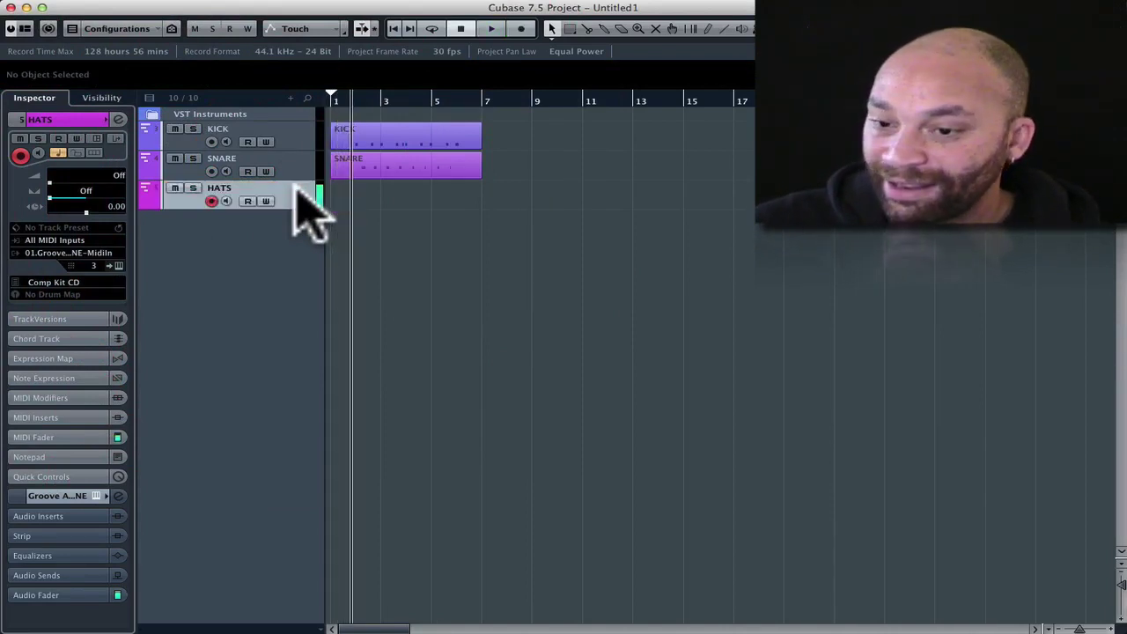
key("KP_Multiply")
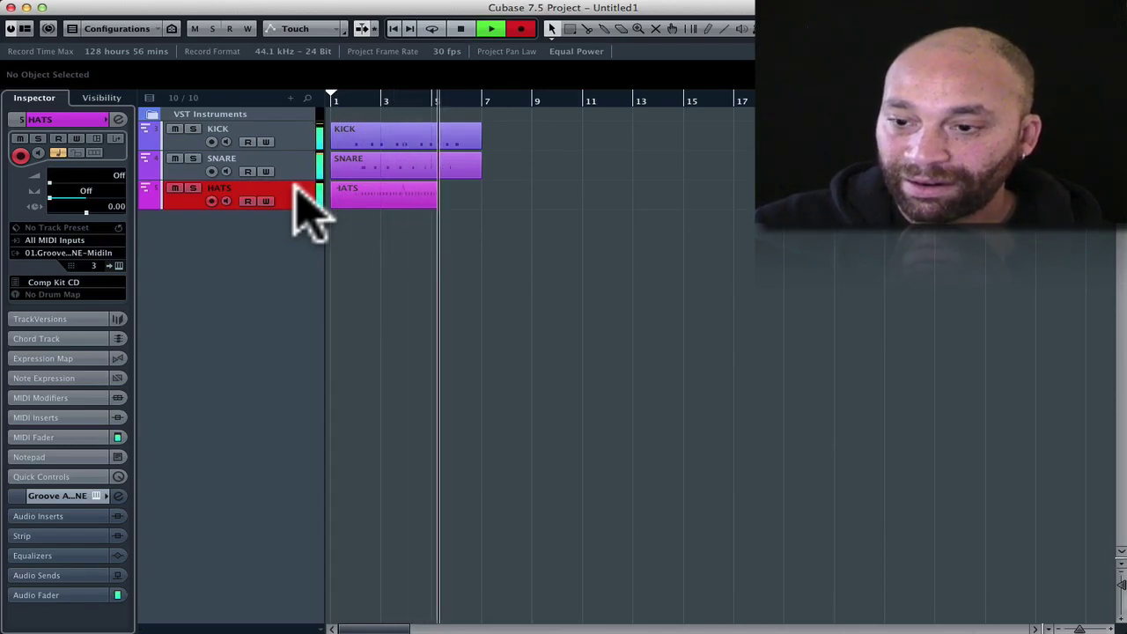
key("space")
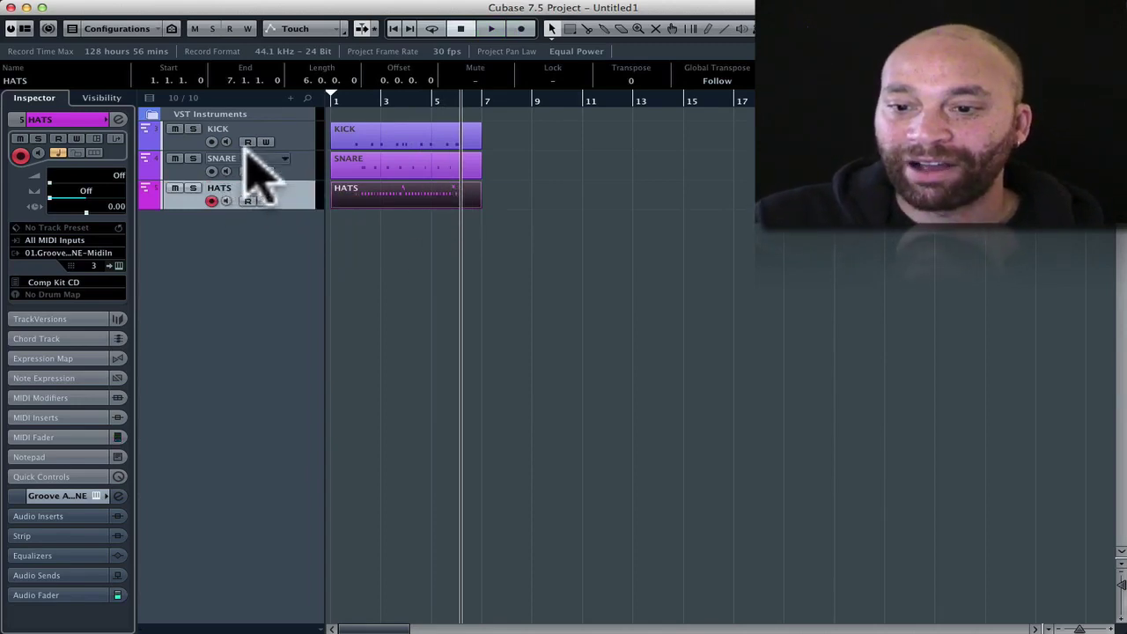
Solo the KICK track and play it from bar 1, then unsolo it and stop playback.
left_click(292, 146)
left_click(343, 100)
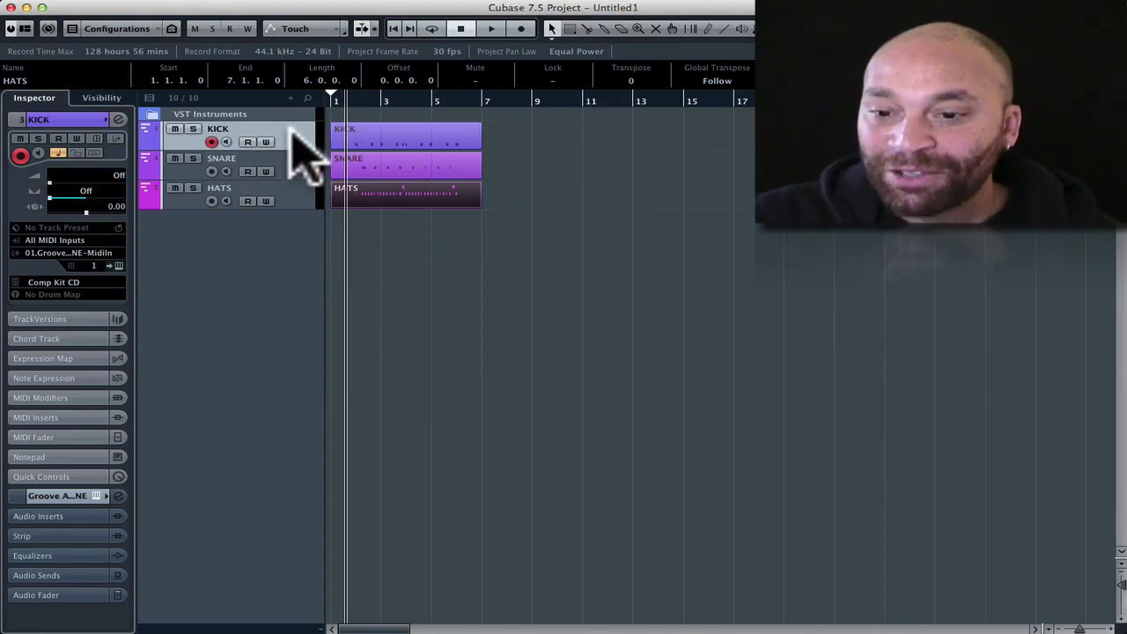
left_click(193, 128)
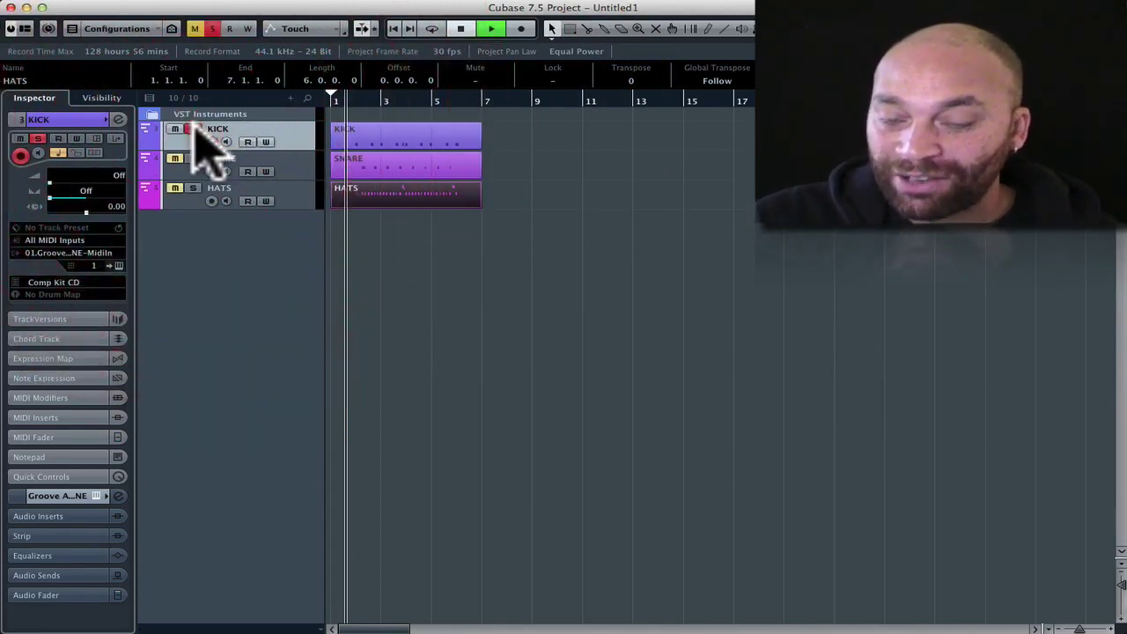
key("space")
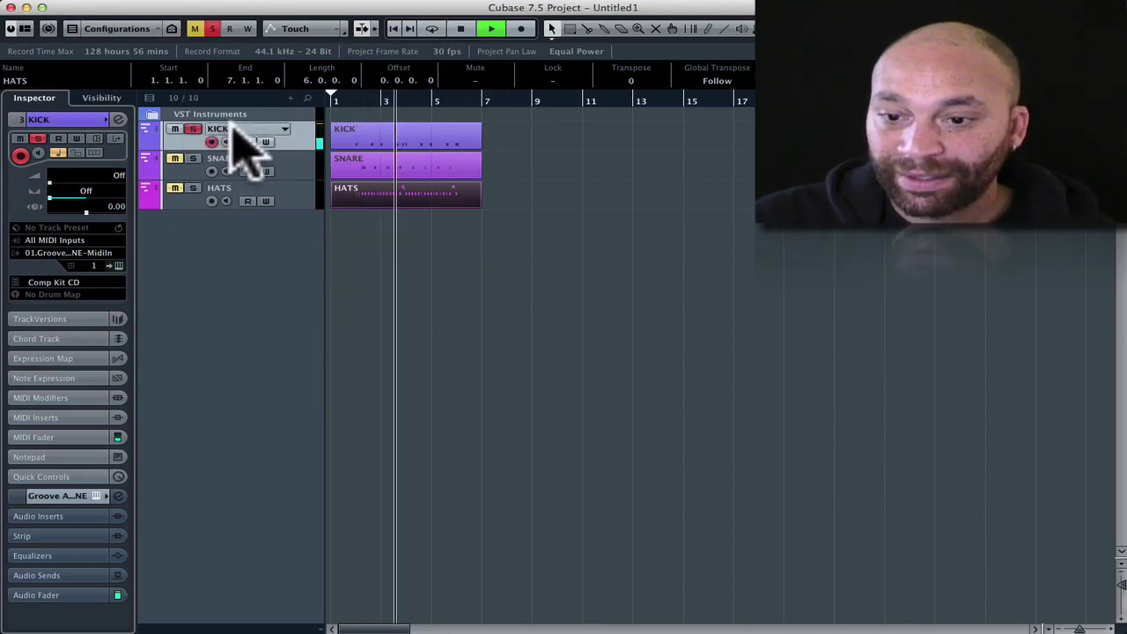
key("space")
left_click(194, 130)
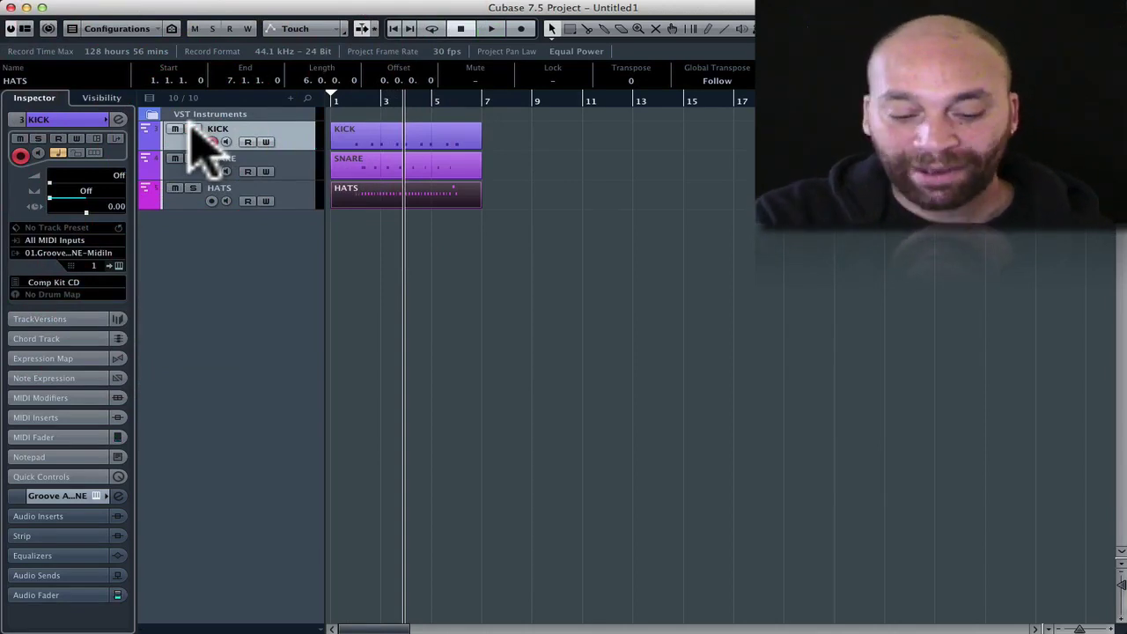
key("space")
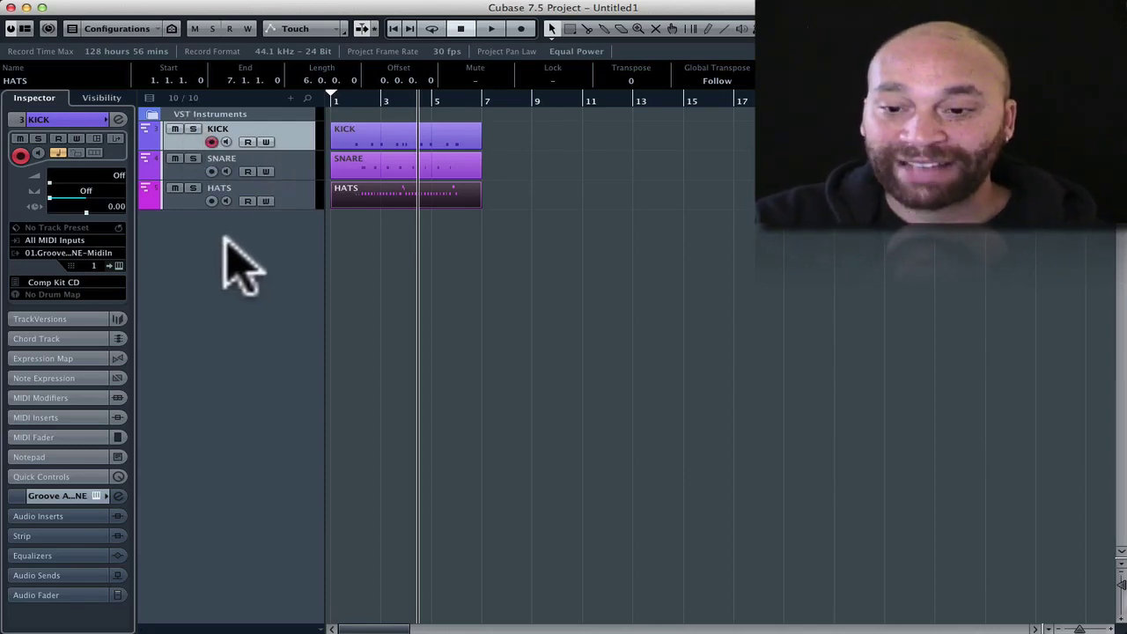
Remove the KICK, SNARE and HATS tracks.
right_click(296, 189)
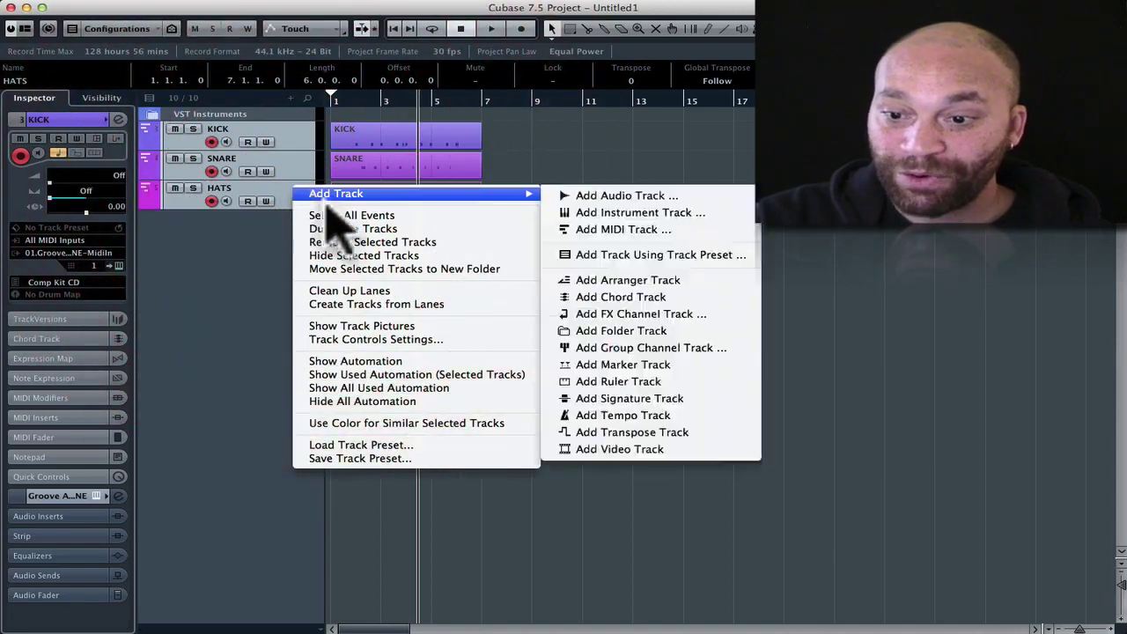
left_click(347, 241)
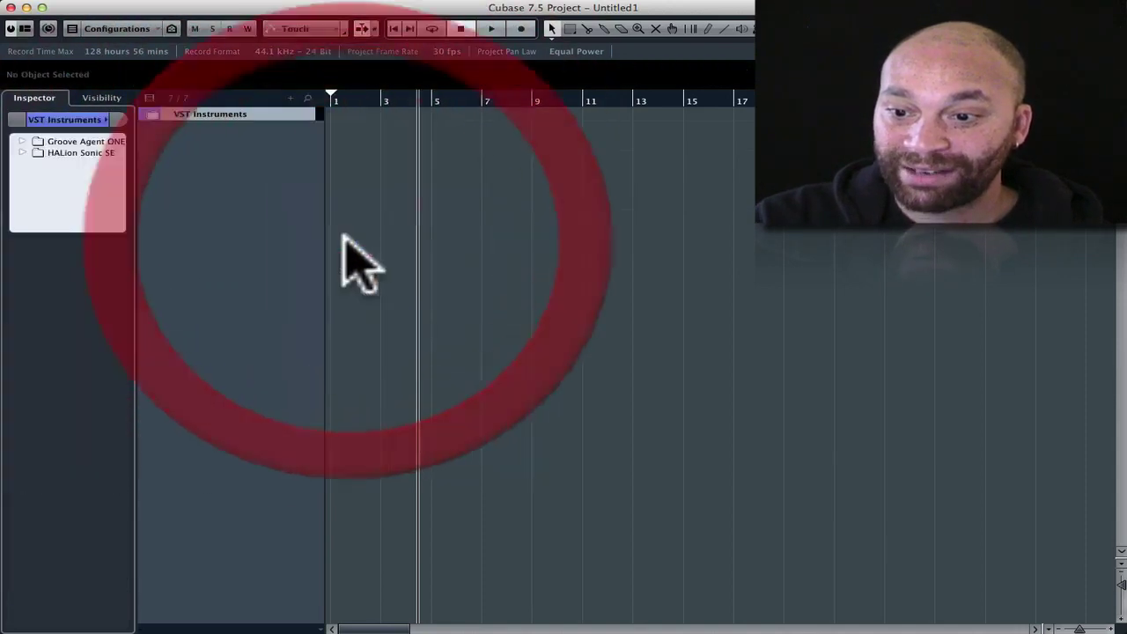
left_click(234, 180)
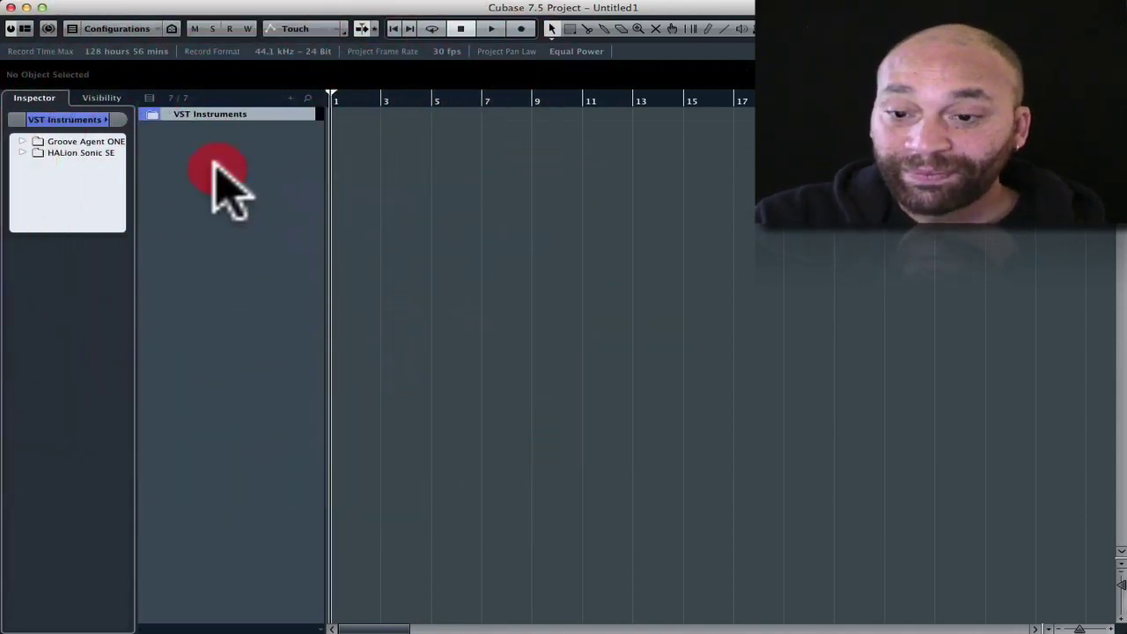
Add four new empty MIDI tracks, MIDI 01 to MIDI 04.
right_click(207, 155)
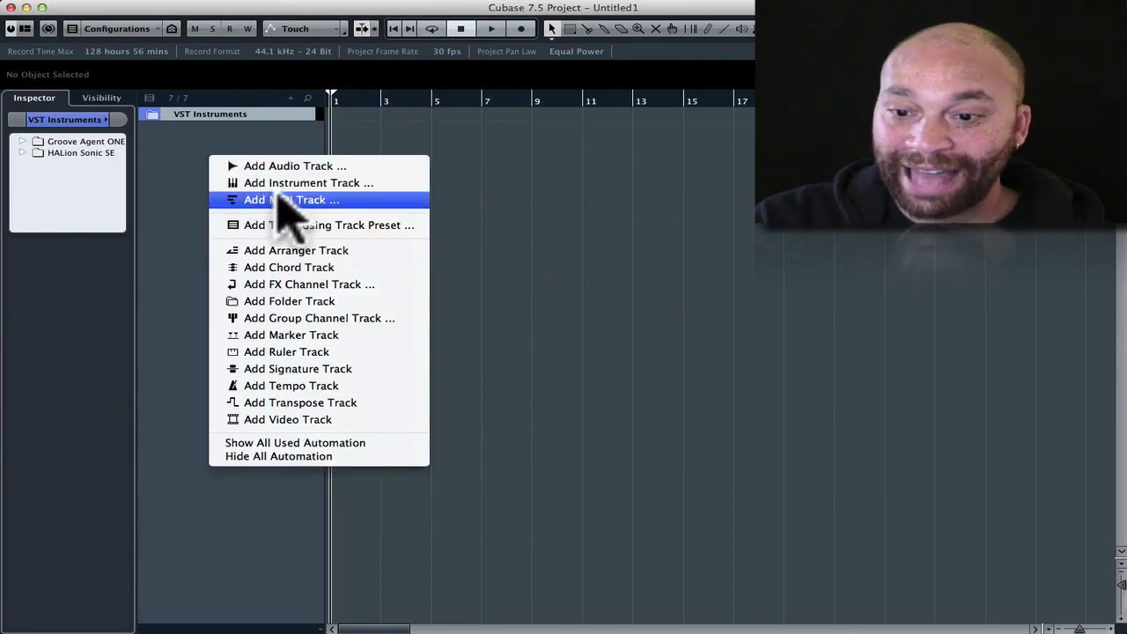
left_click(277, 199)
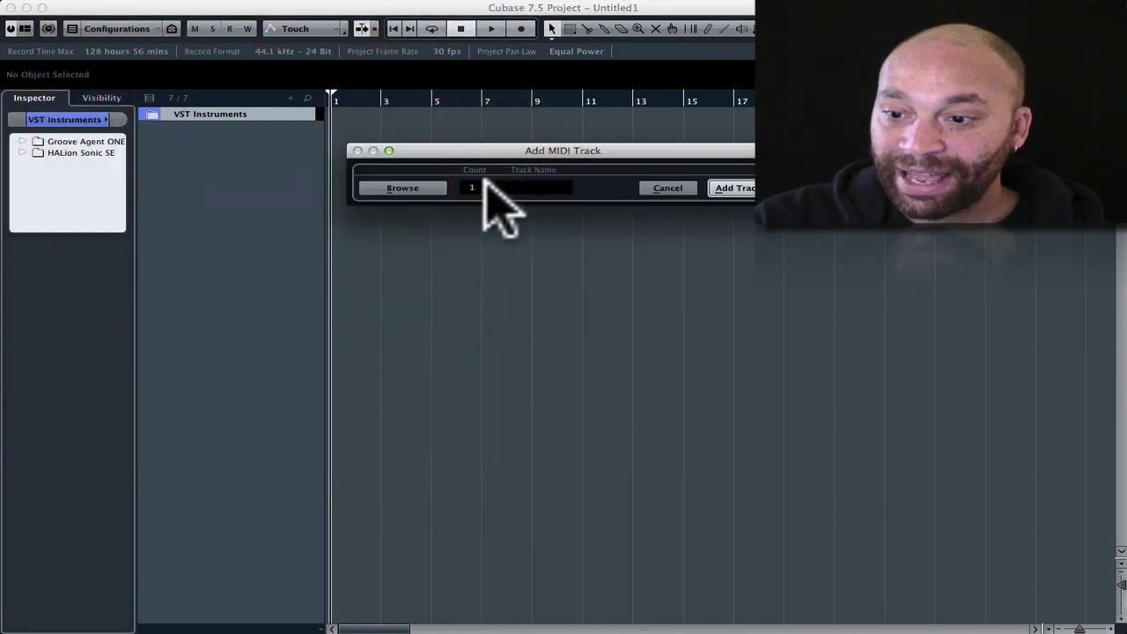
left_click(487, 184)
left_click(487, 184)
left_click(487, 184)
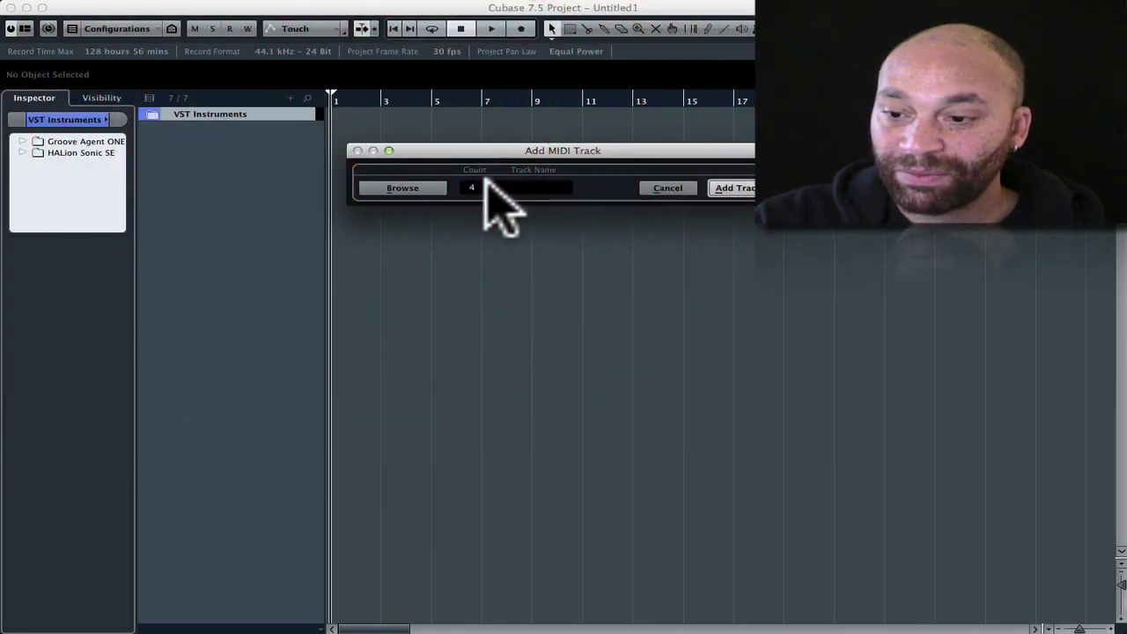
left_click(734, 189)
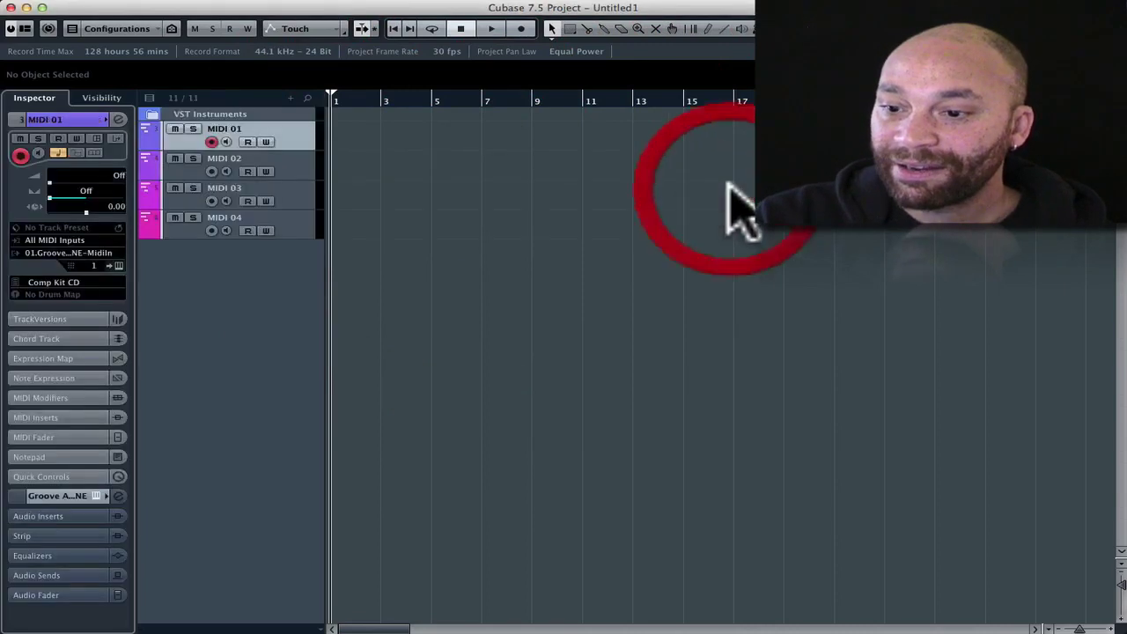
Route the selected MIDI tracks' output, then MIDI 02's, to 02. HALion Sonic SE – MIDI.
left_click(184, 222, "shift")
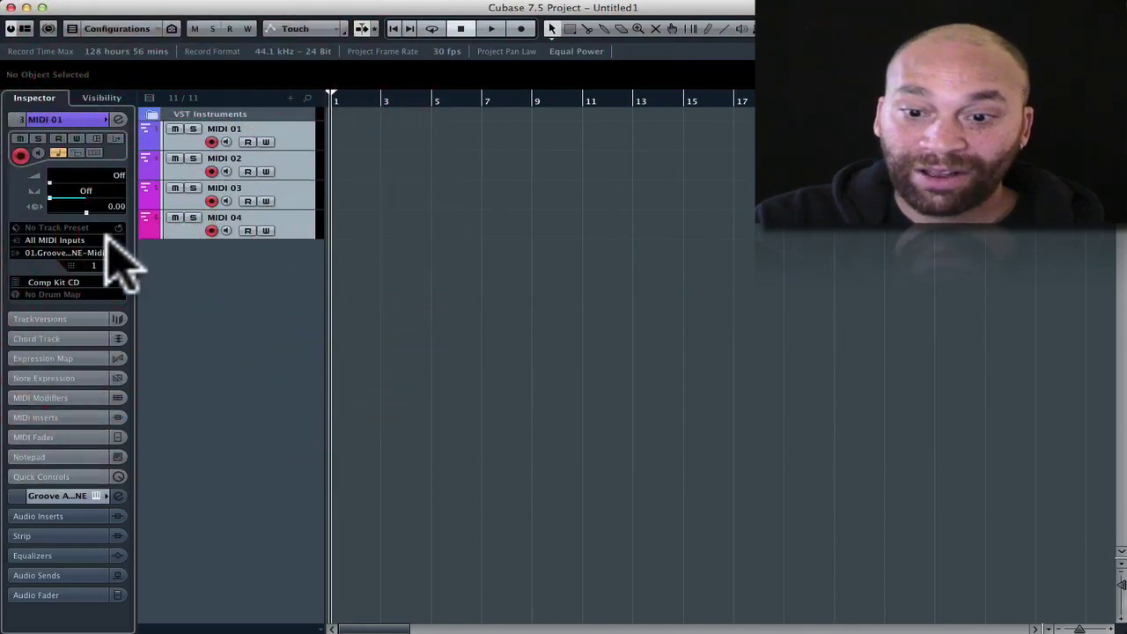
left_click(89, 252)
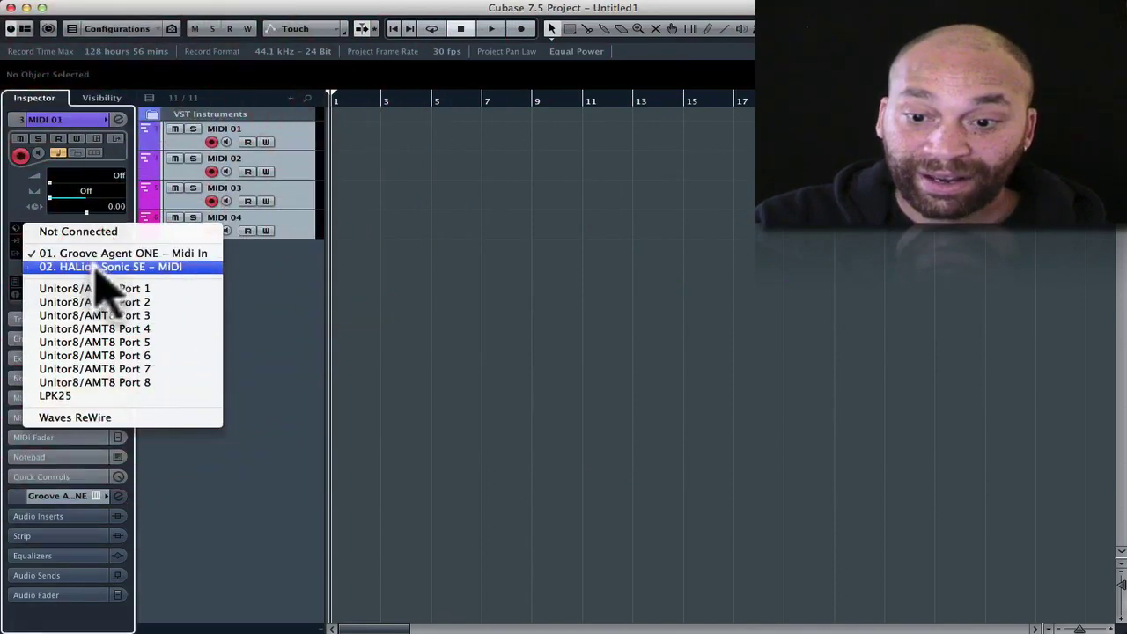
left_click(97, 267)
left_click(194, 208)
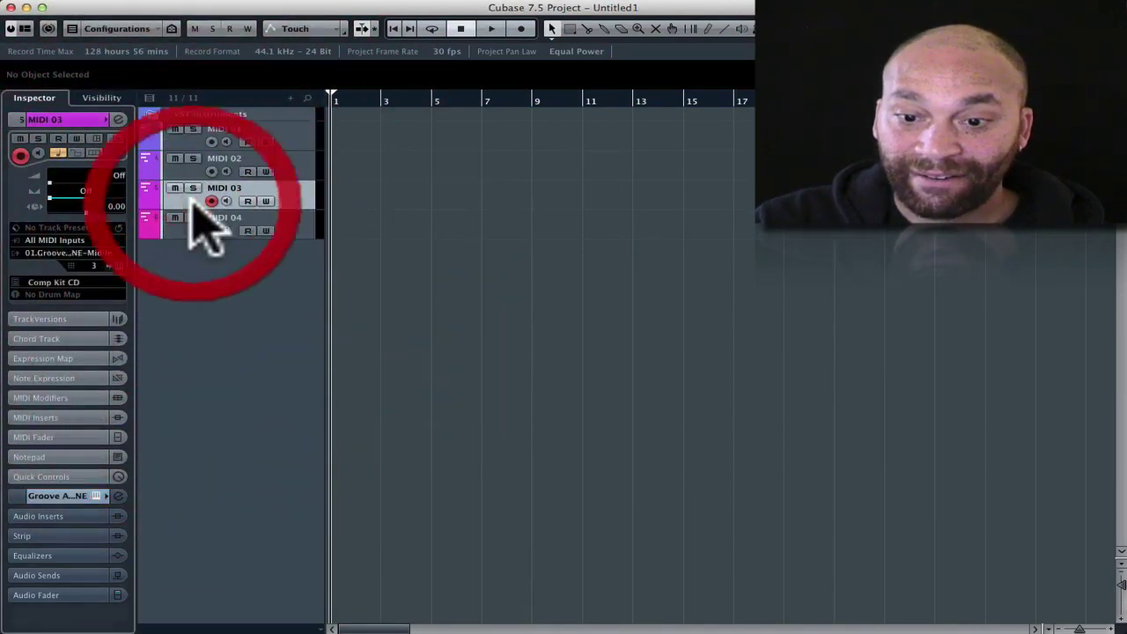
left_click(187, 166)
left_click(57, 254)
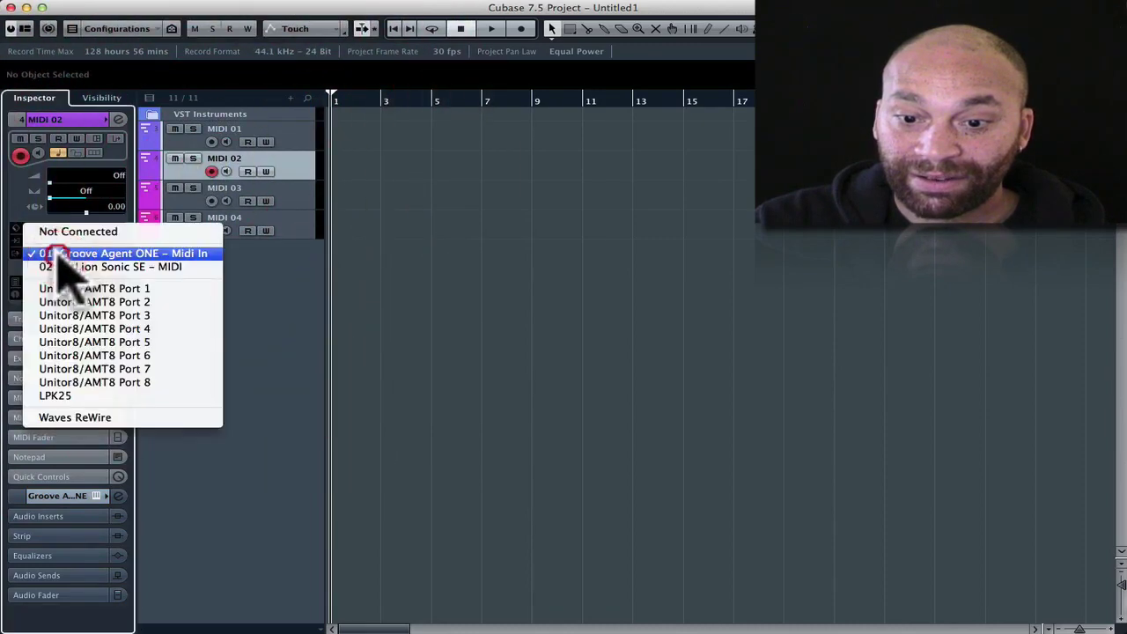
left_click(66, 267)
Route MIDI 03 and MIDI 04 to HALion Sonic SE and bring up its instrument window.
left_click(187, 203)
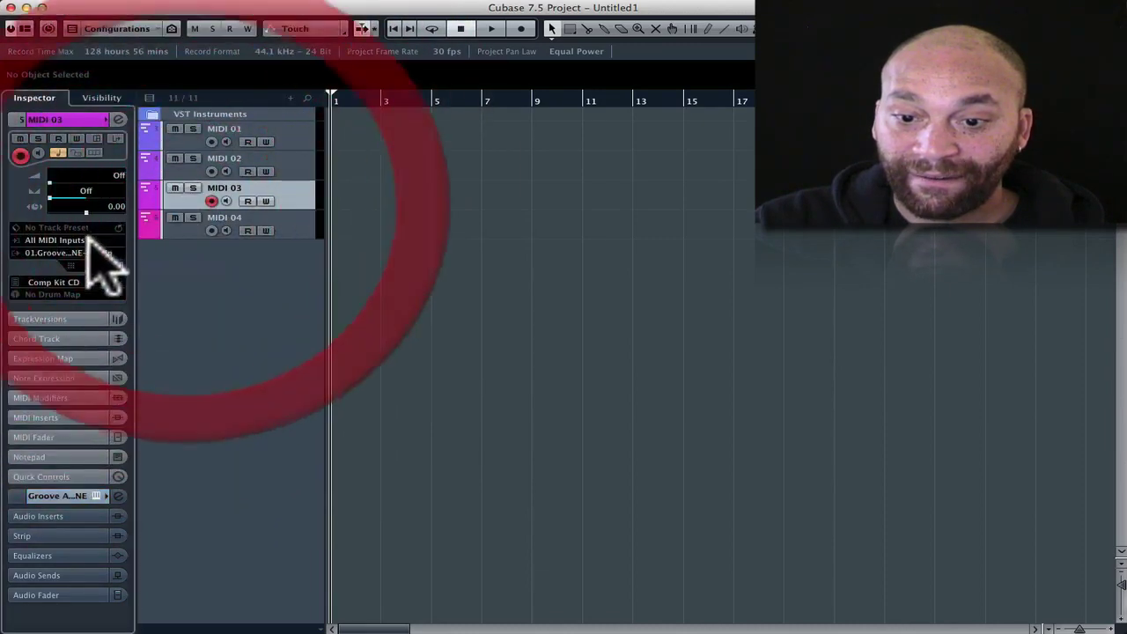
left_click(86, 250)
left_click(72, 267)
left_click(176, 231)
left_click(88, 253)
left_click(93, 269)
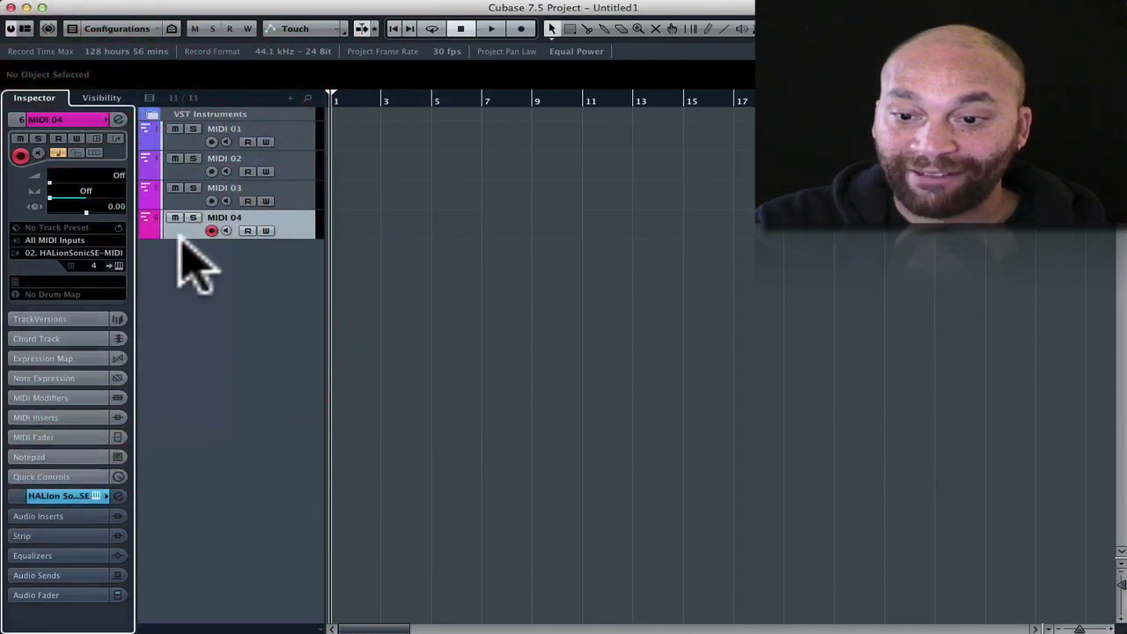
left_click(120, 265)
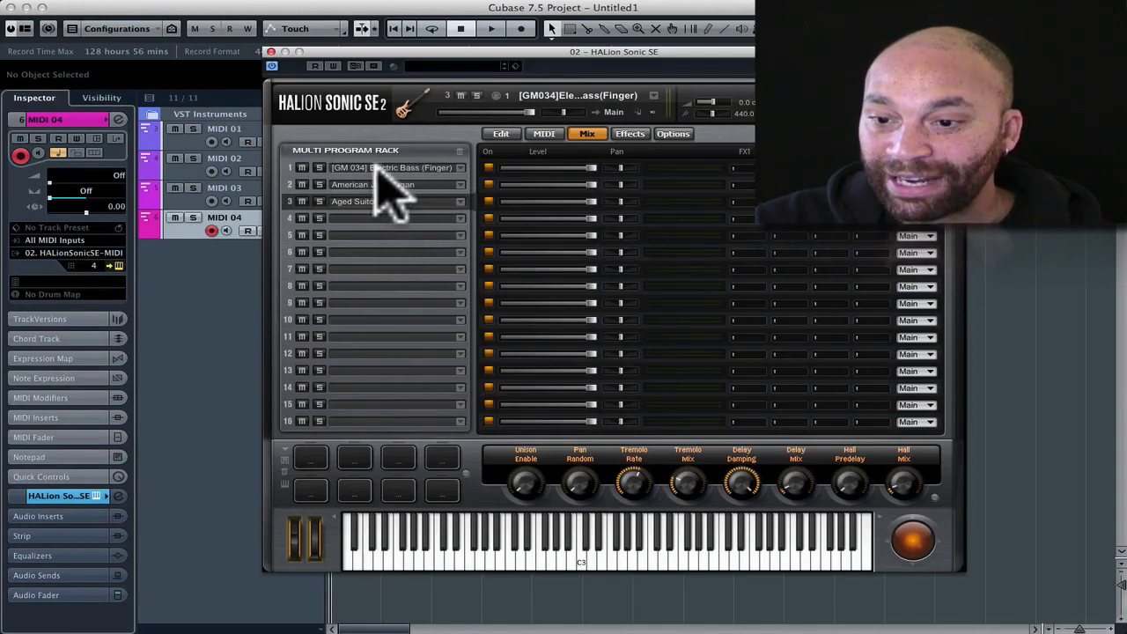
Search rack slot 4's sound browser for DRUMS and load the [GM 131] Jazz Kit.
left_click(459, 218)
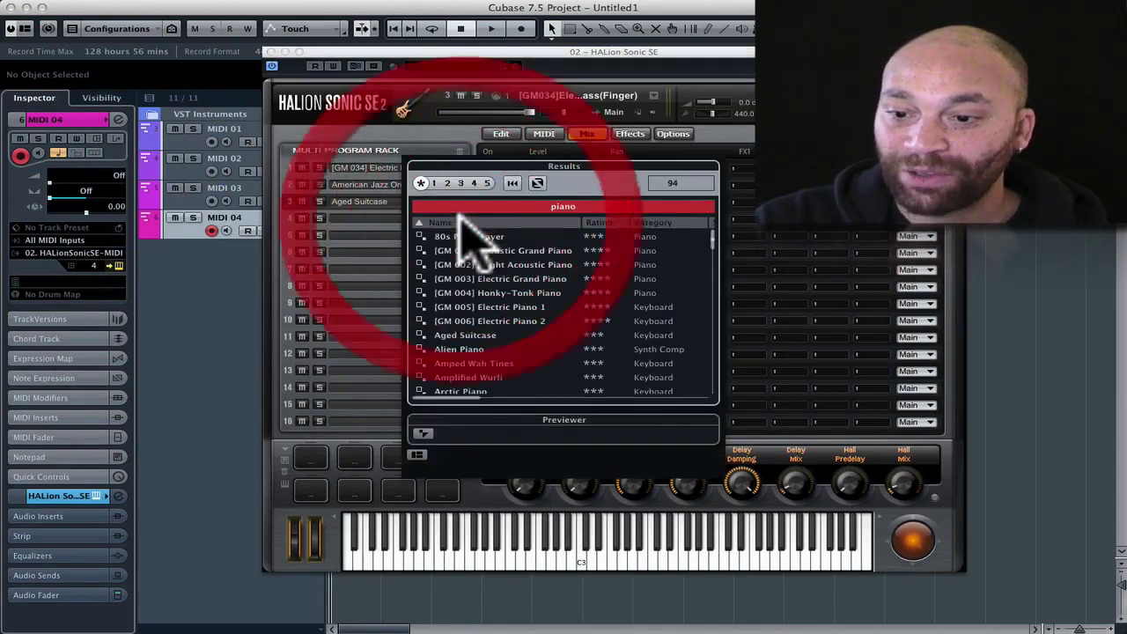
left_click(551, 210)
type("DRUMS")
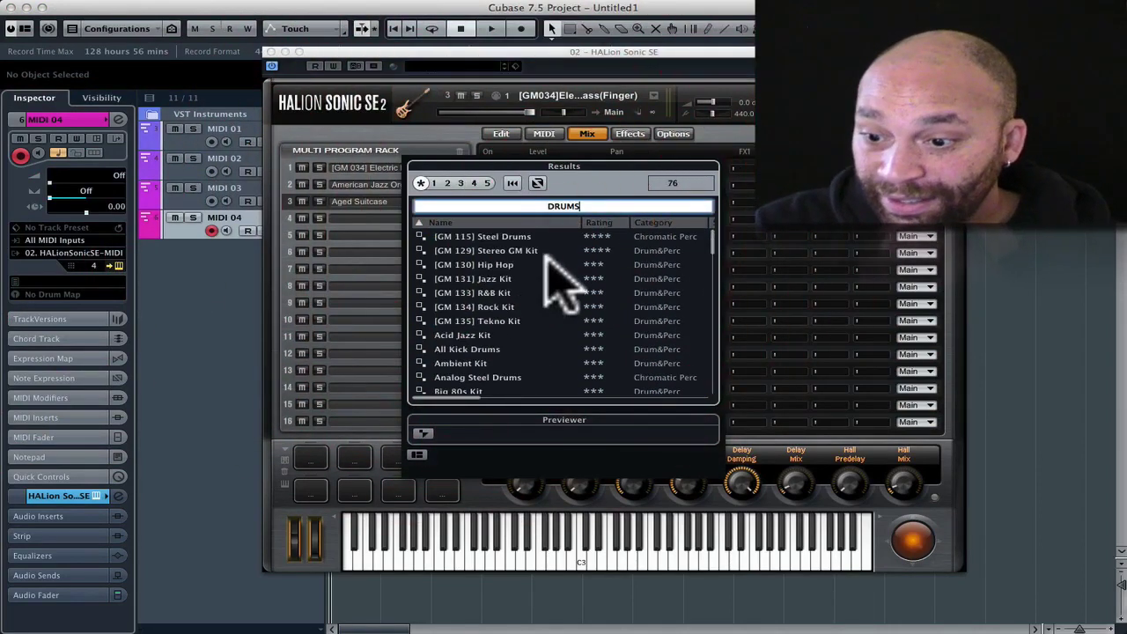
double_click(487, 280)
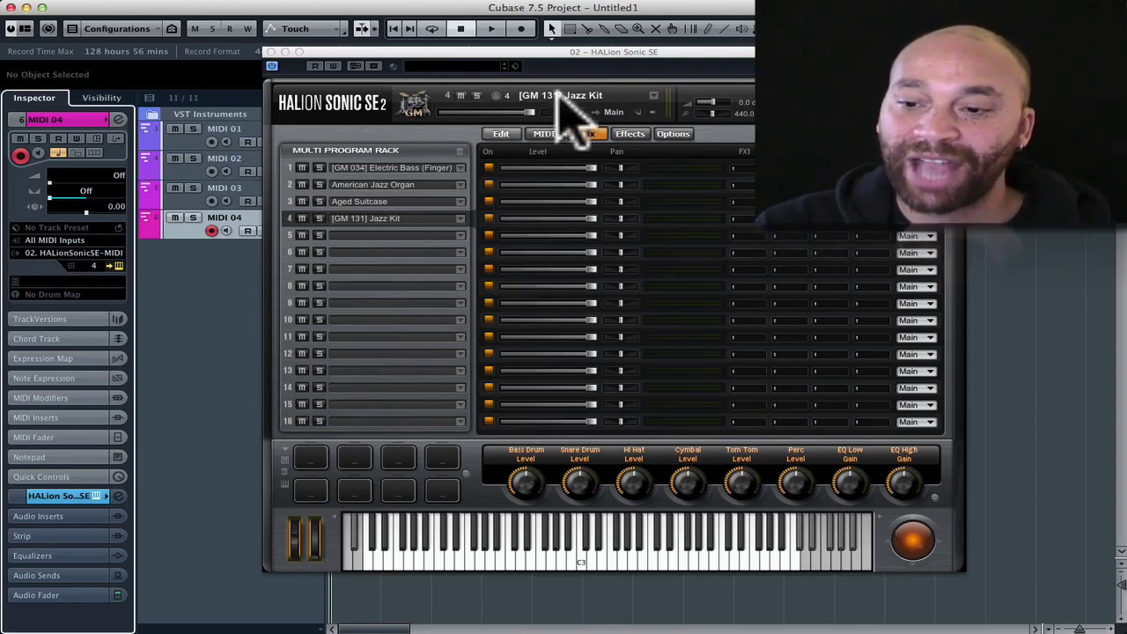
Set track MIDI 01 to play on MIDI channel 4.
left_click_drag(592, 58, 691, 54)
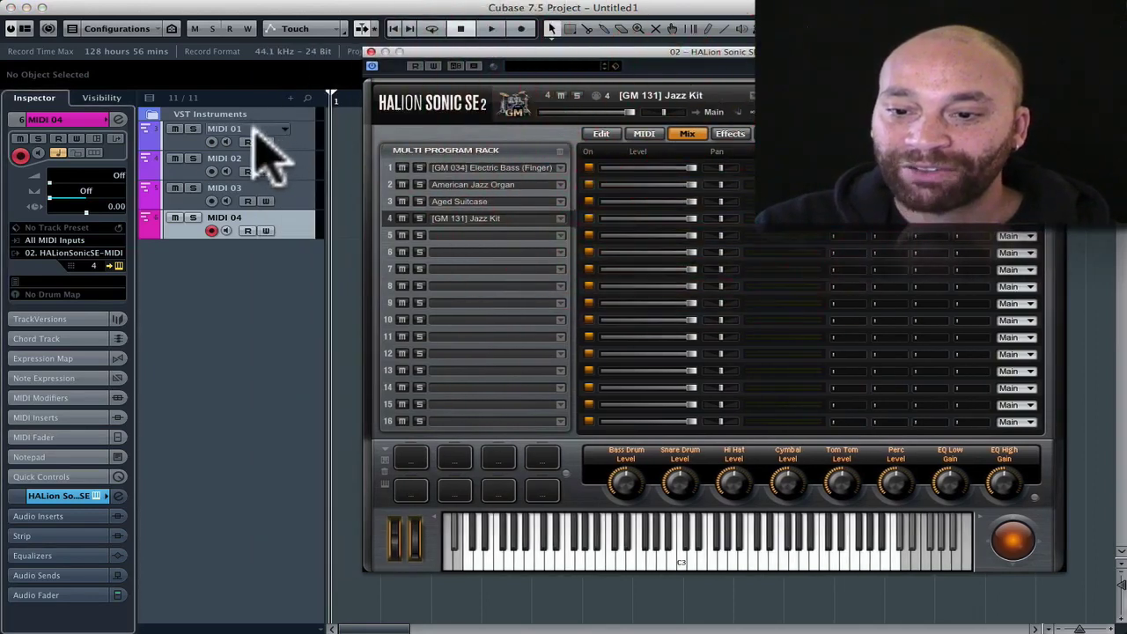
left_click(290, 131)
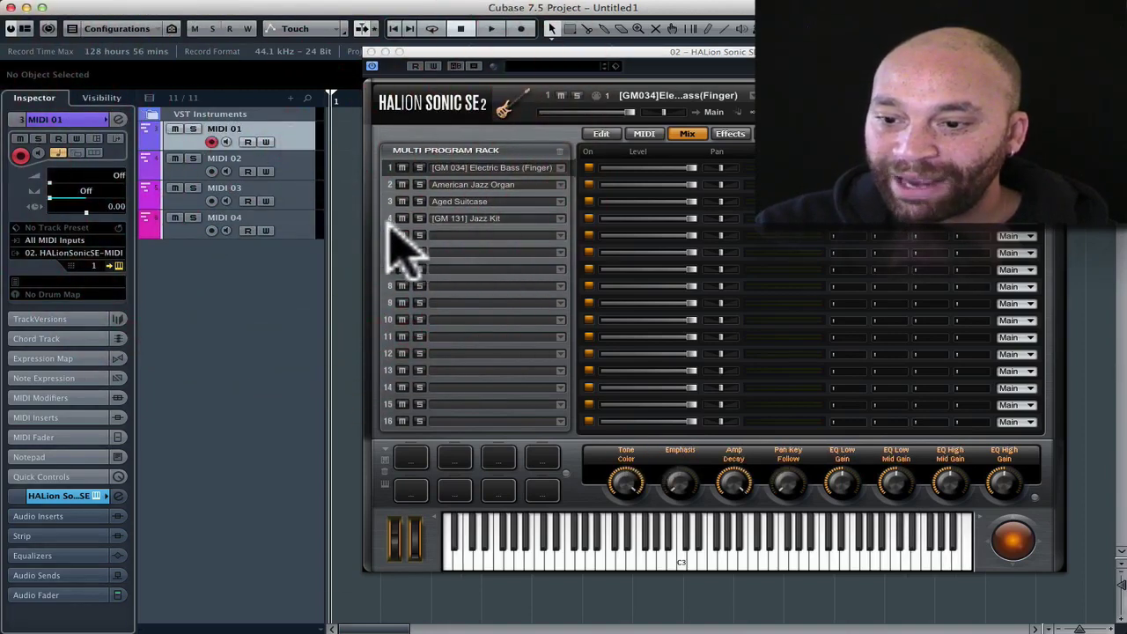
left_click(96, 266)
left_click(110, 307)
Rename MIDI 01 to DRUMS and close the HALion Sonic SE window.
double_click(225, 129)
type("DRUMS")
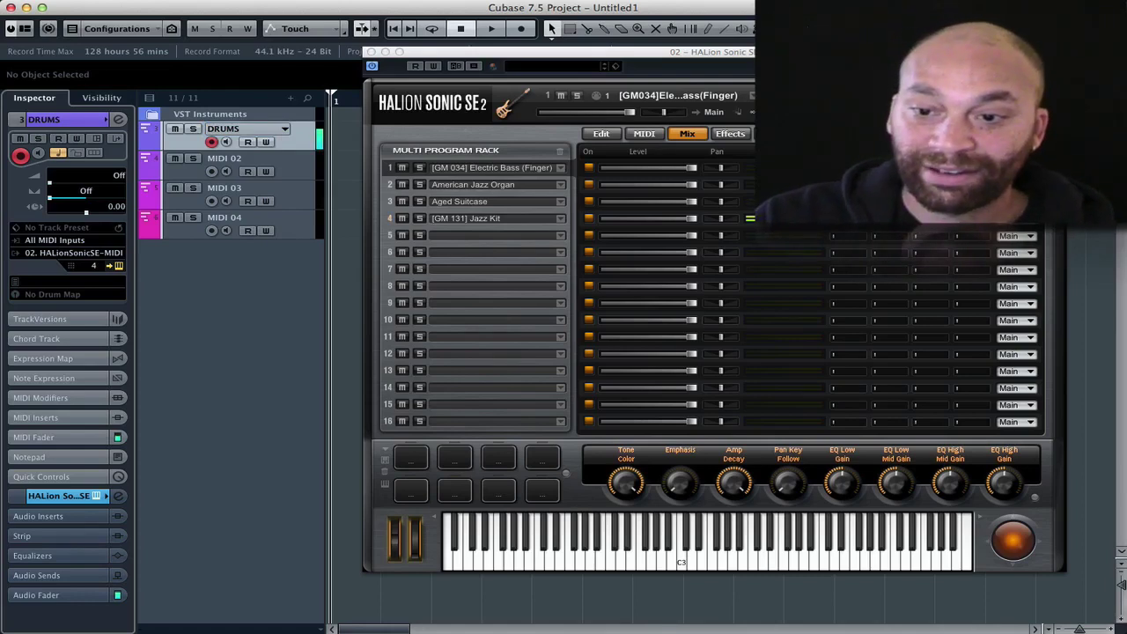
left_click(371, 51)
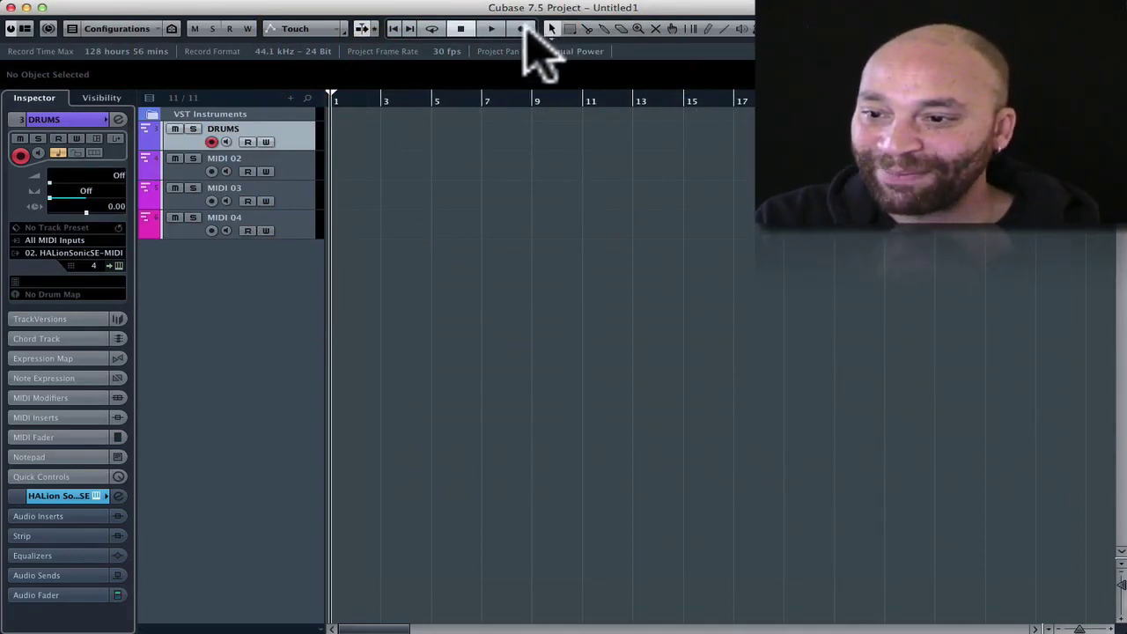
Record a six-bar drum part on DRUMS, retaking it after a false start.
left_click(522, 28)
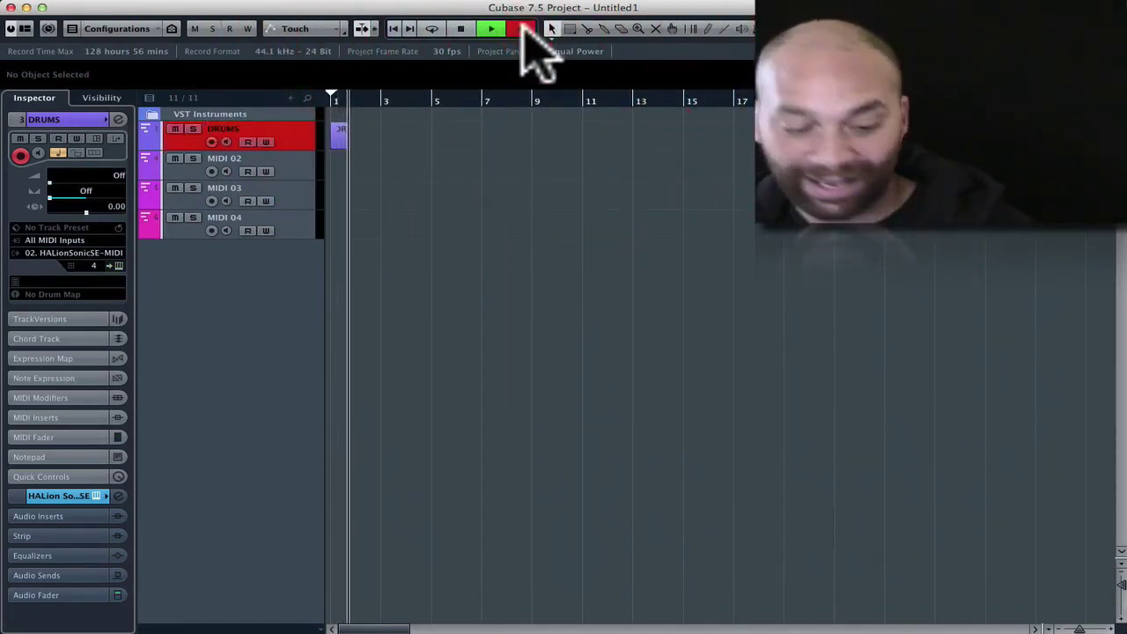
key("space")
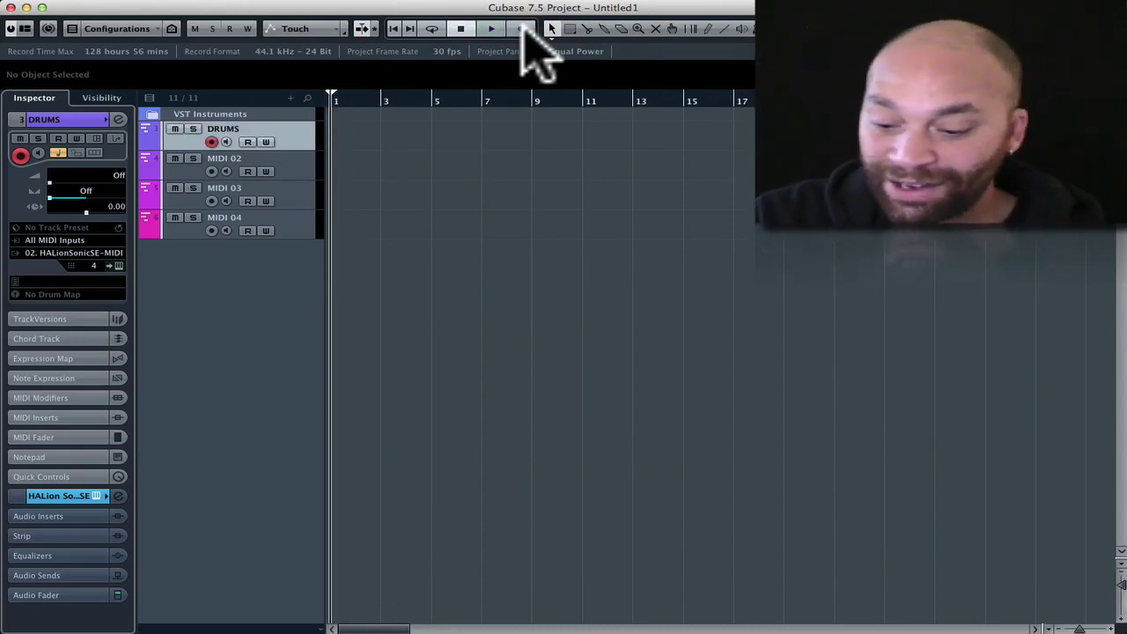
left_click(522, 28)
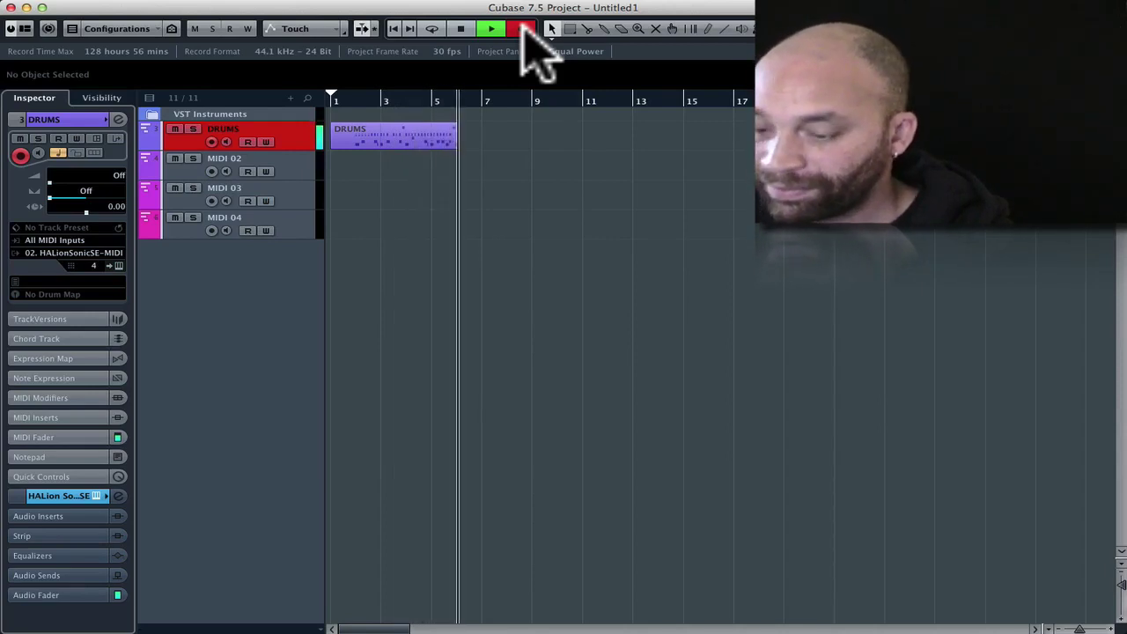
key("space")
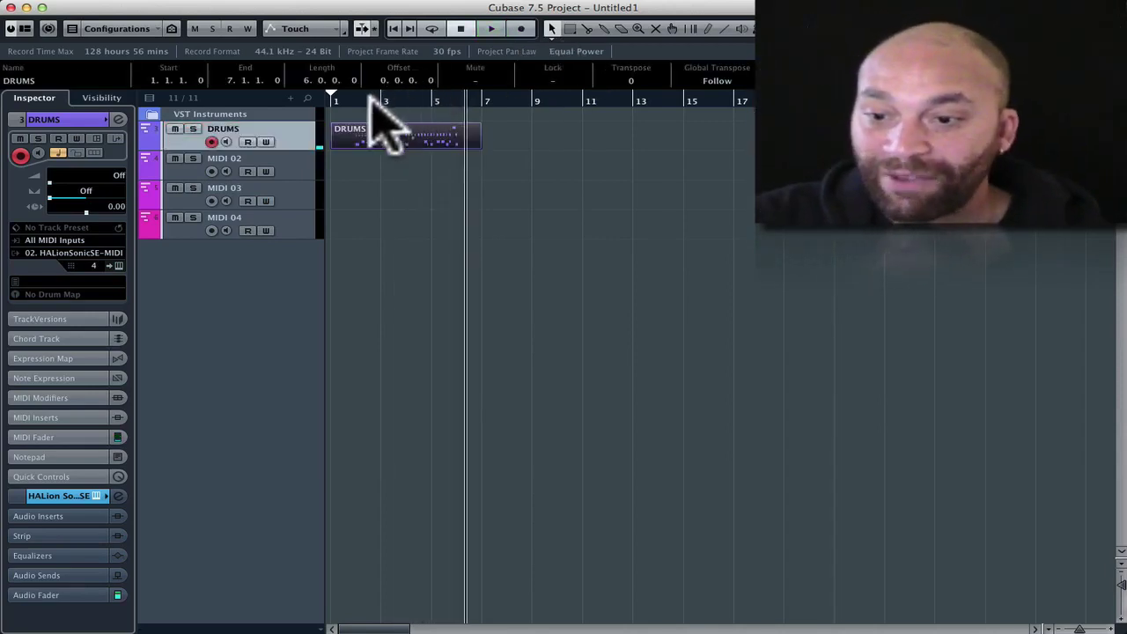
Check HALion's loaded sounds and set the second MIDI track to MIDI channel 1.
left_click(286, 167)
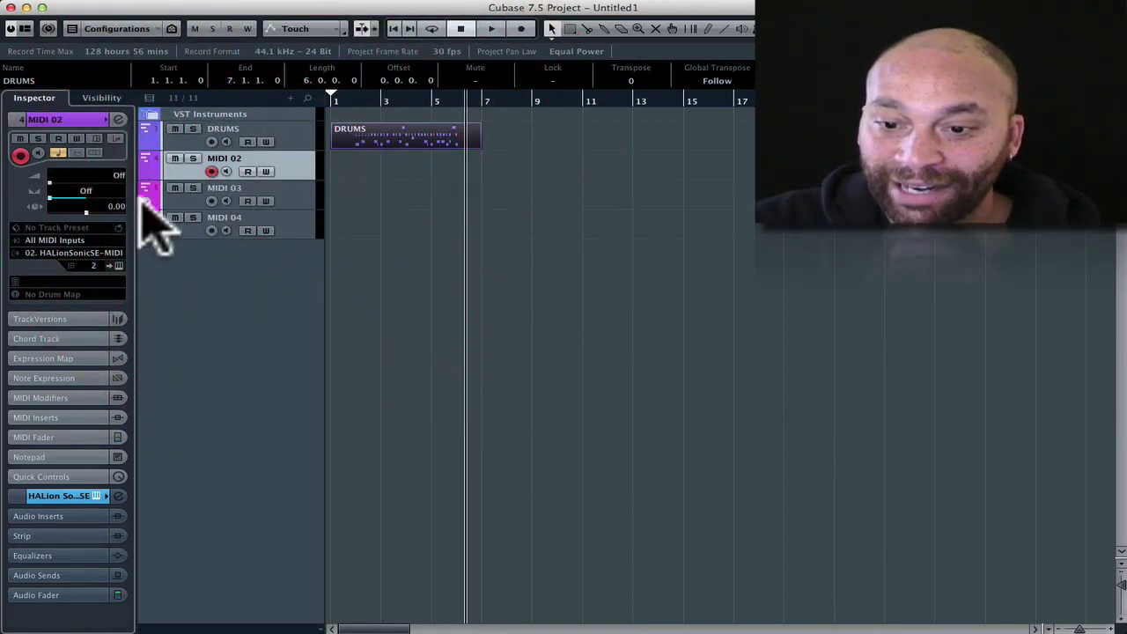
left_click(115, 265)
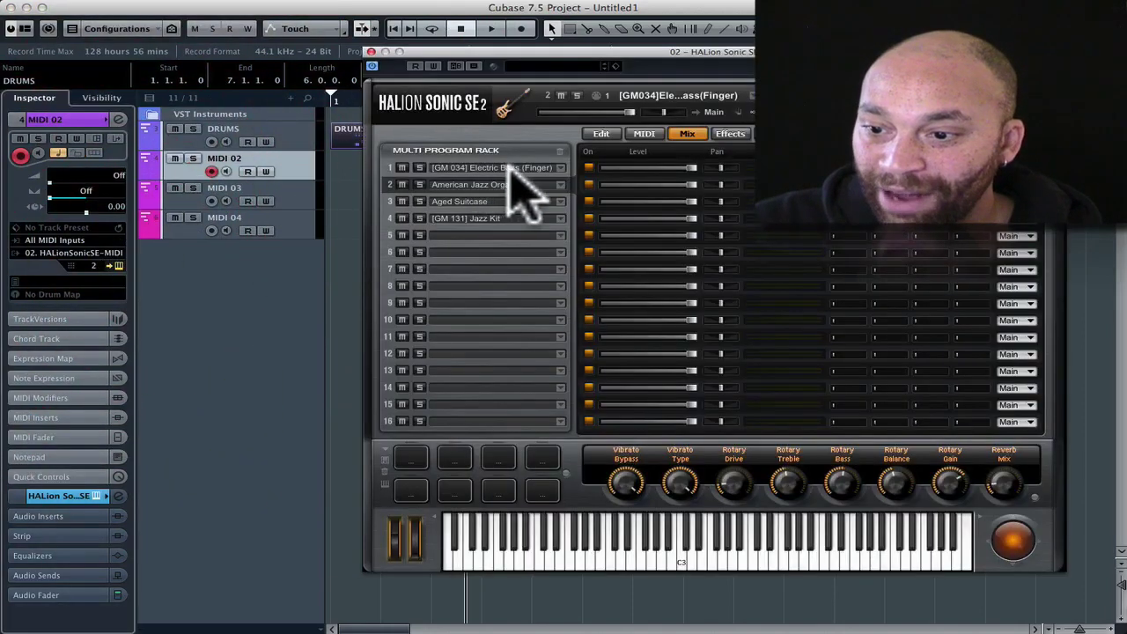
left_click(371, 52)
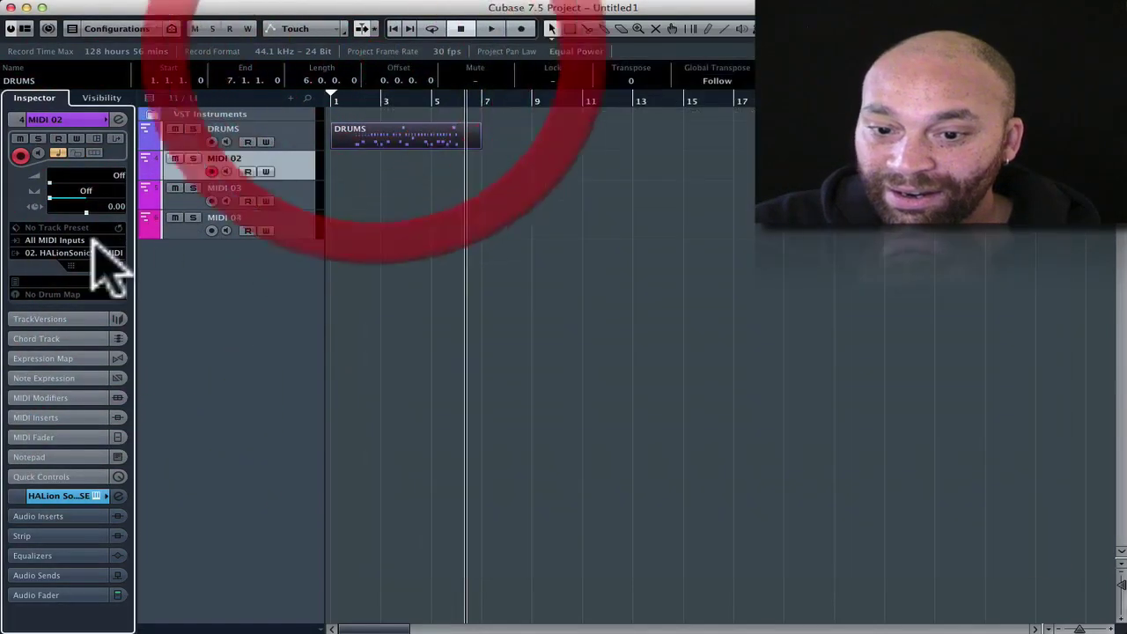
left_click(97, 265)
left_click(101, 253)
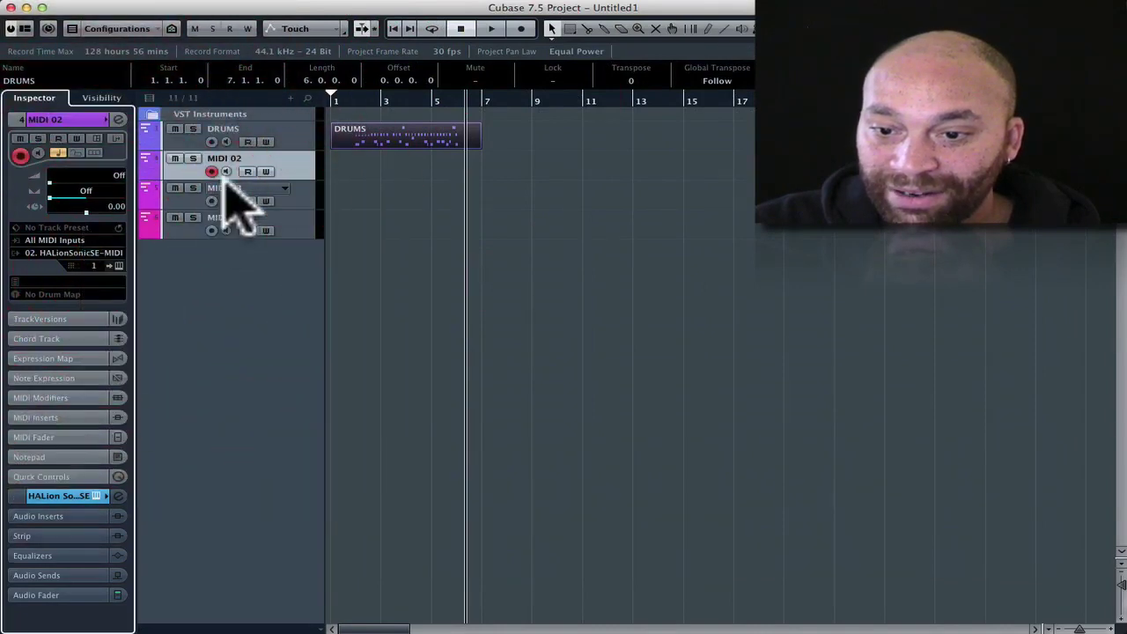
Rename the second MIDI track to BASS.
double_click(230, 160)
type("BASS")
key("Return")
left_click(297, 167)
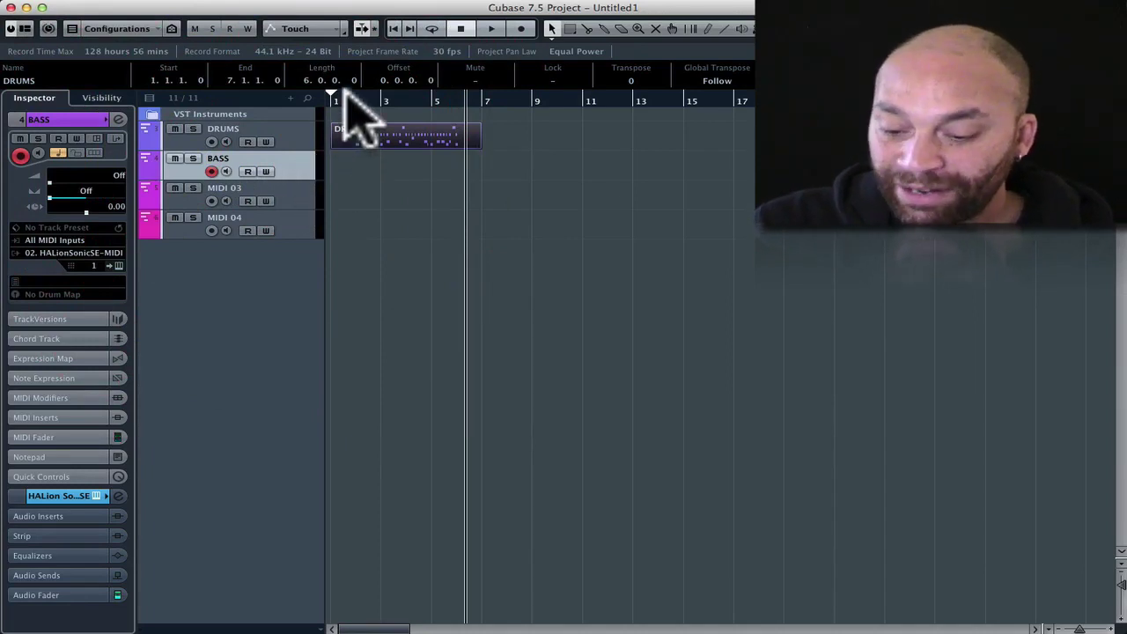
Record a bass part on BASS from the project start, spanning bars 1 to 7.
key("Home")
key("KP_Multiply")
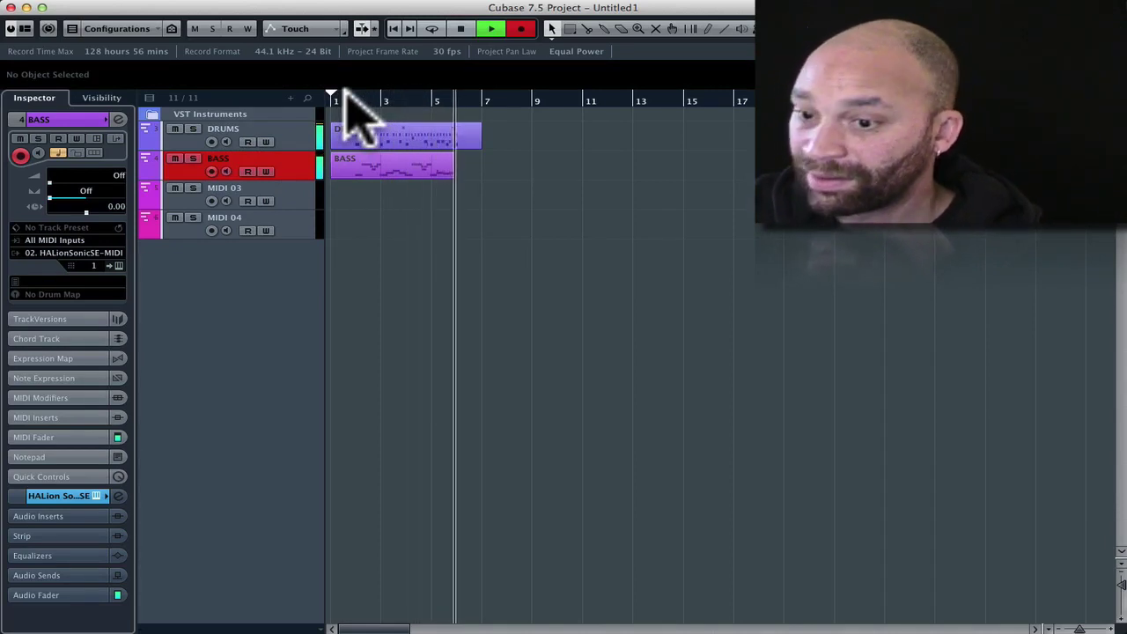
key("space")
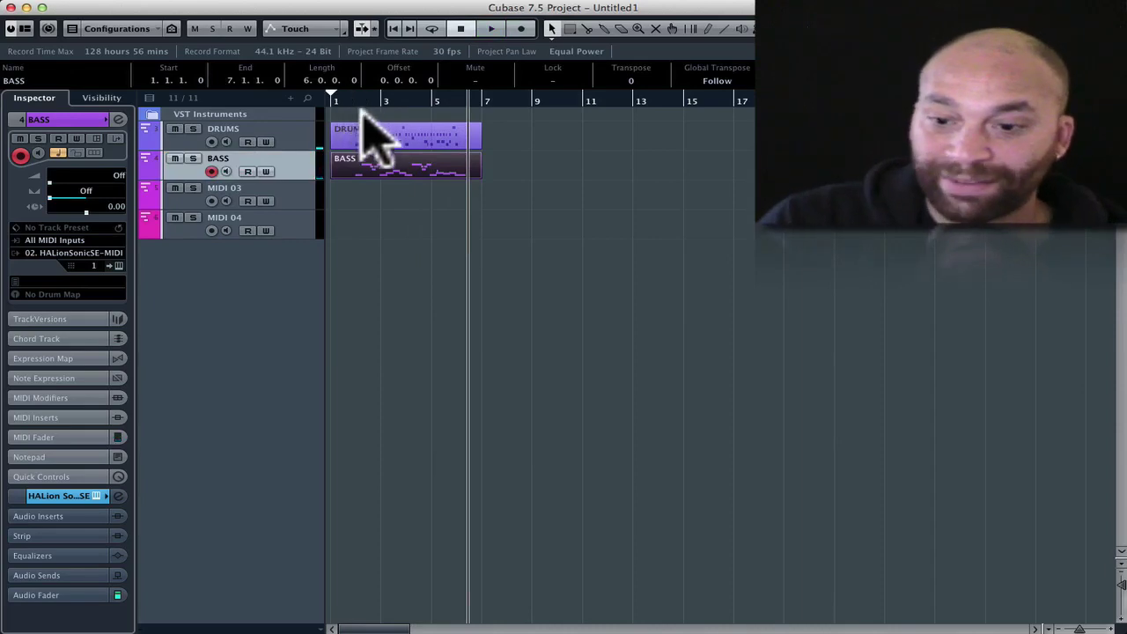
left_click(278, 190)
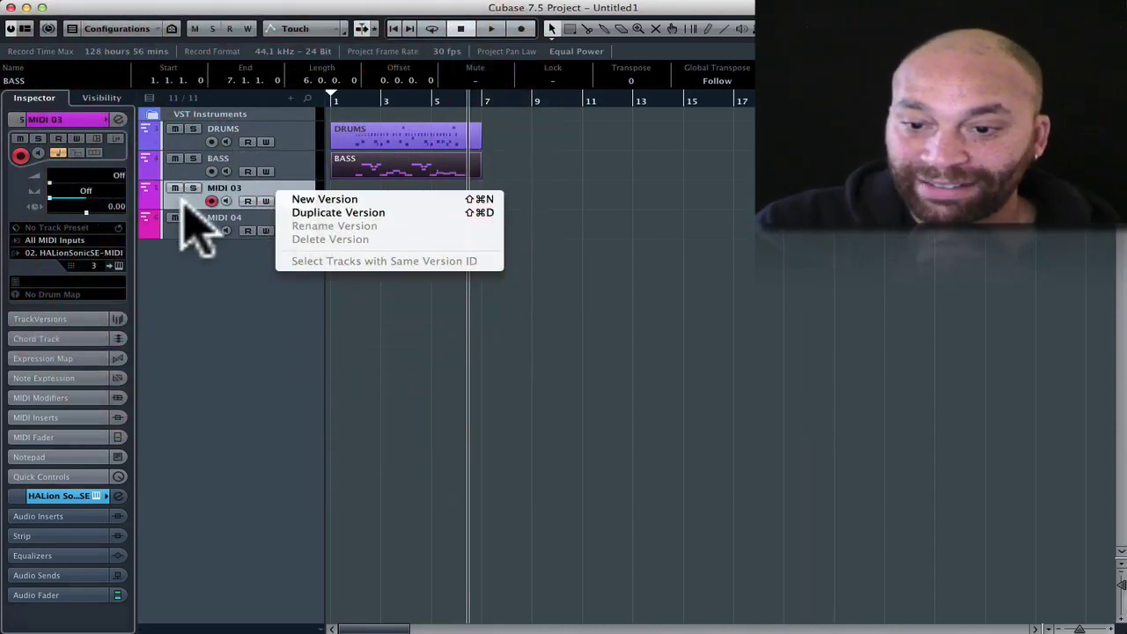
Rename MIDI 03 to ORGAN and set it to MIDI channel 2.
left_click(156, 259)
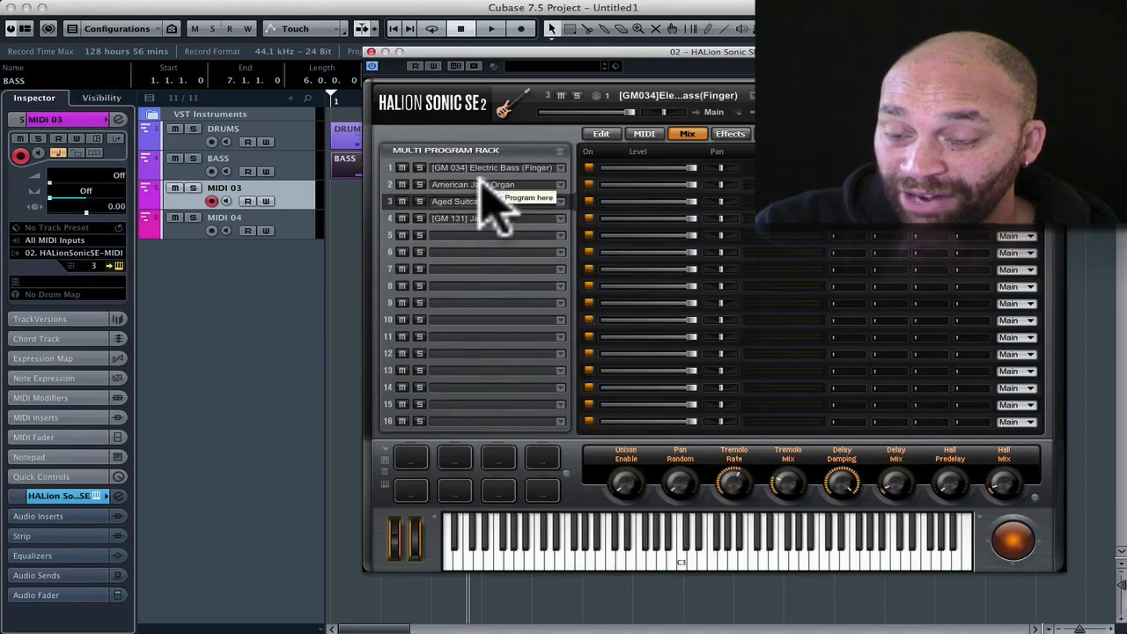
double_click(243, 187)
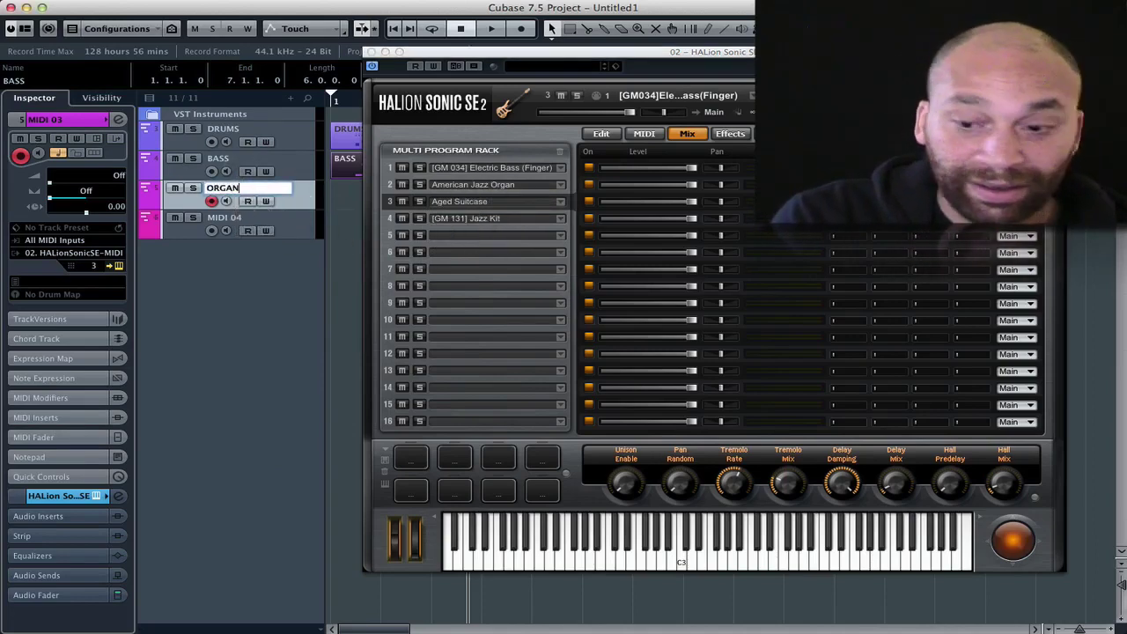
left_click(99, 258)
left_click(106, 252)
left_click(298, 190)
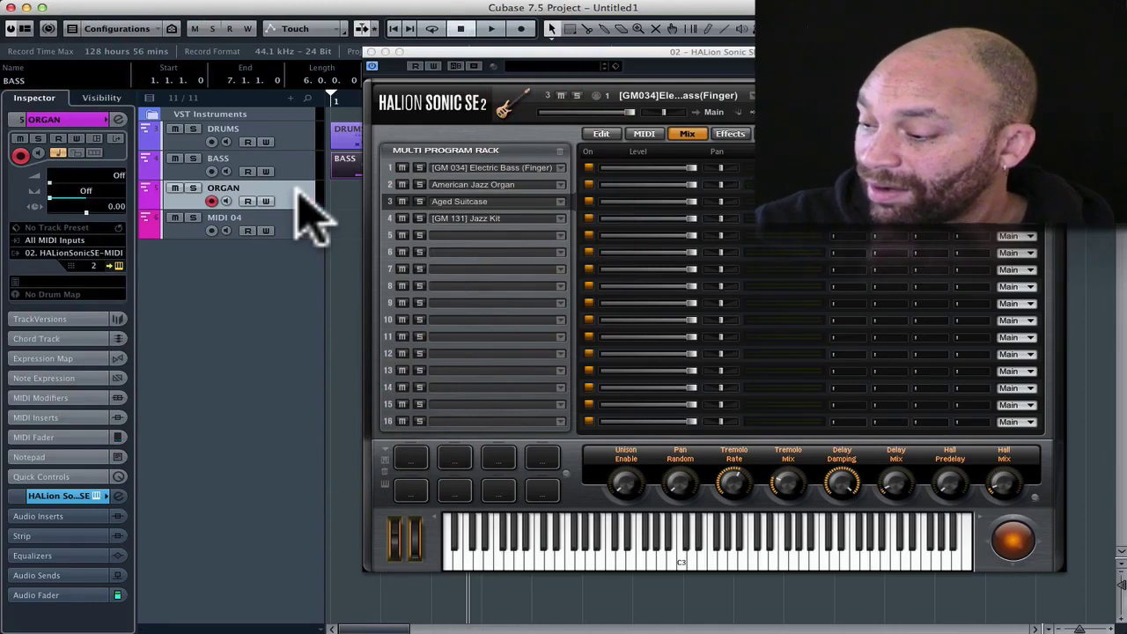
Close HALion and record an organ part on ORGAN starting from bar 1.
left_click(370, 52)
left_click(332, 102)
key("KP_Multiply")
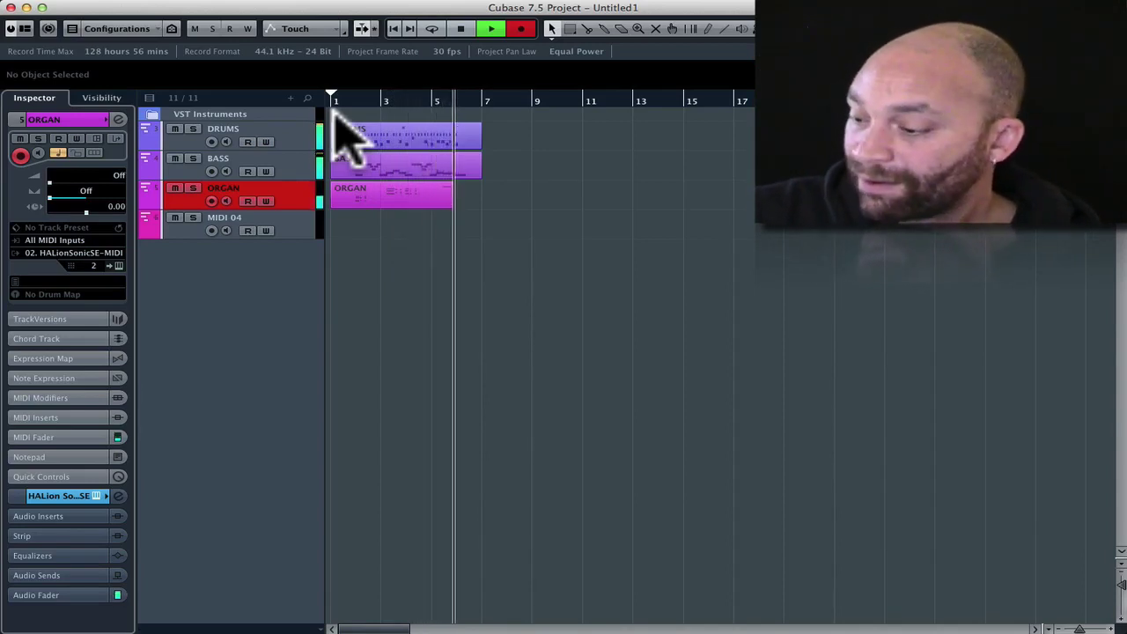
key("space")
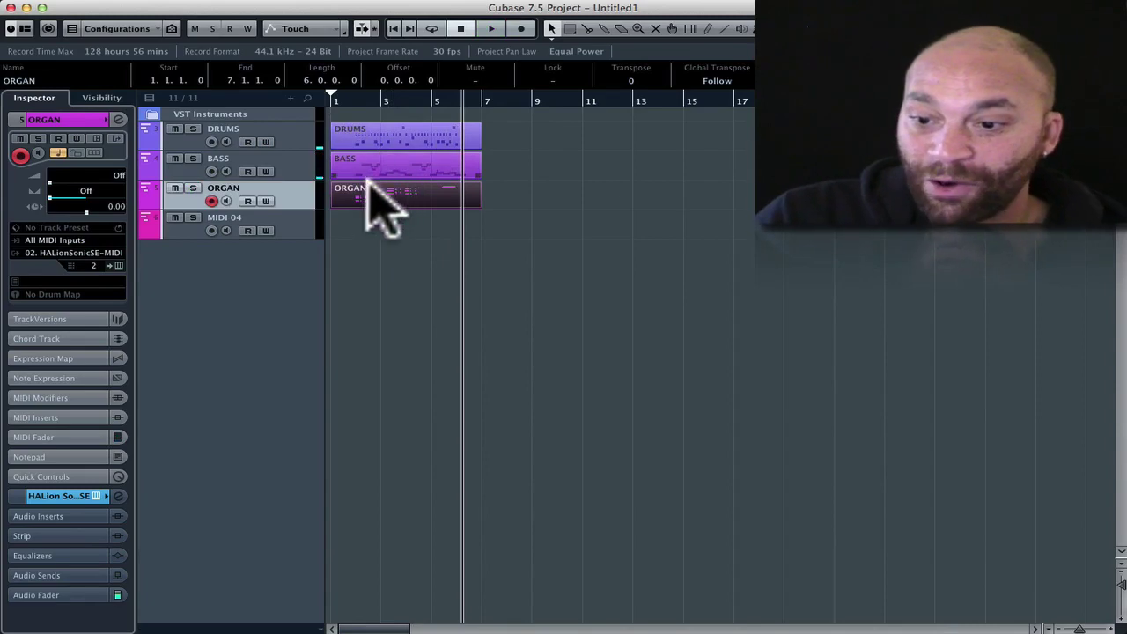
Set the loop locators on the ruler to span bars 2 to 5.
left_click(281, 227)
left_click(350, 98)
left_click(350, 97)
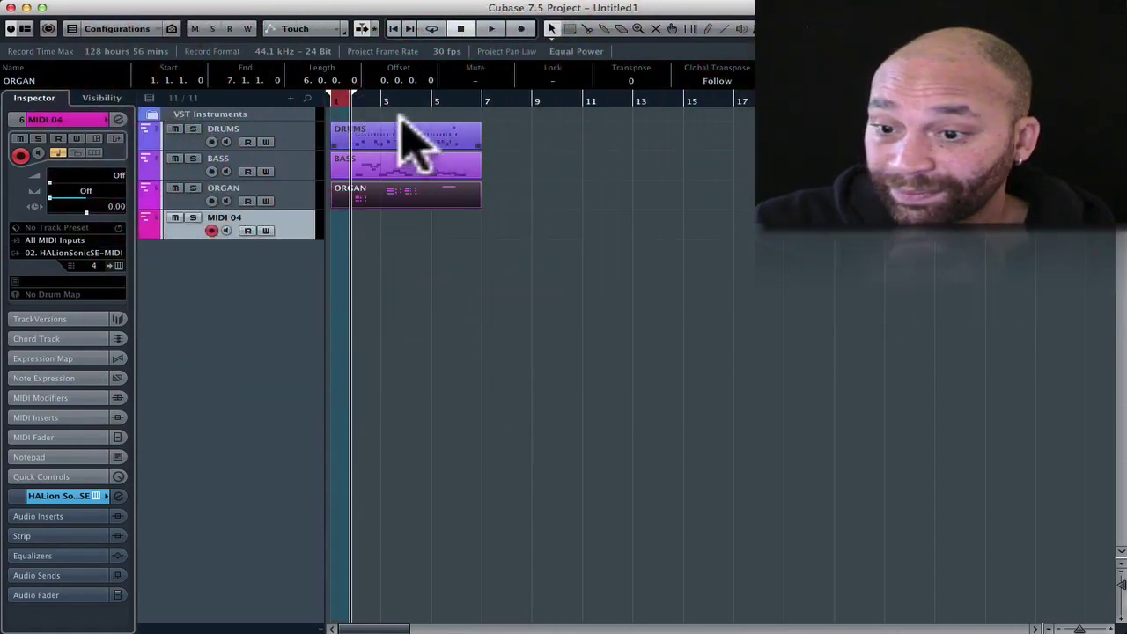
left_click(355, 97)
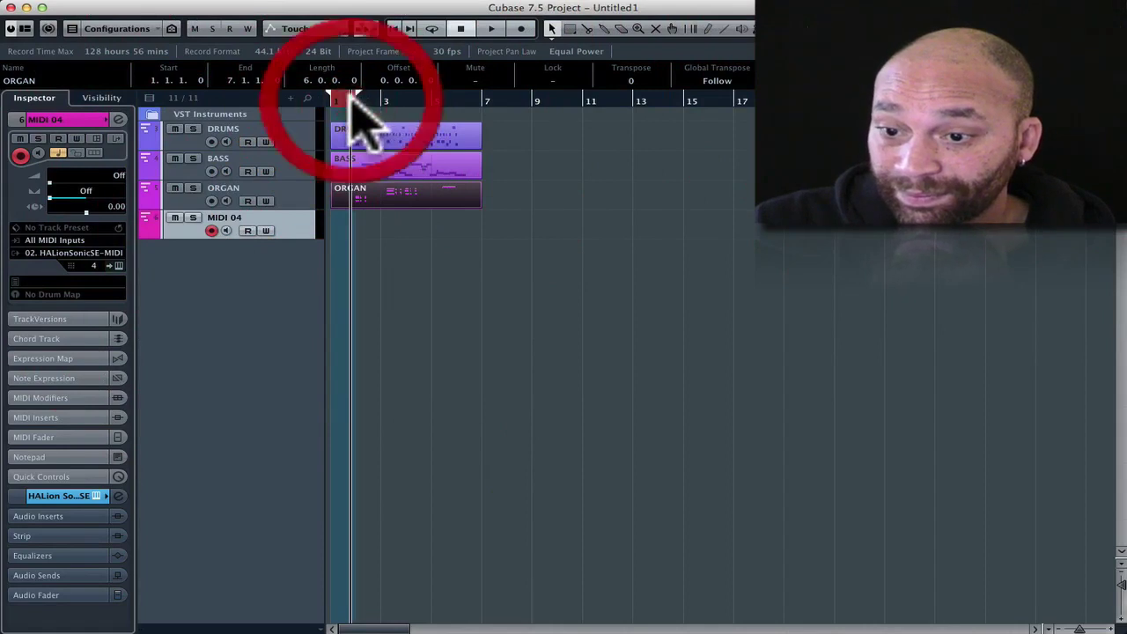
left_click(458, 97)
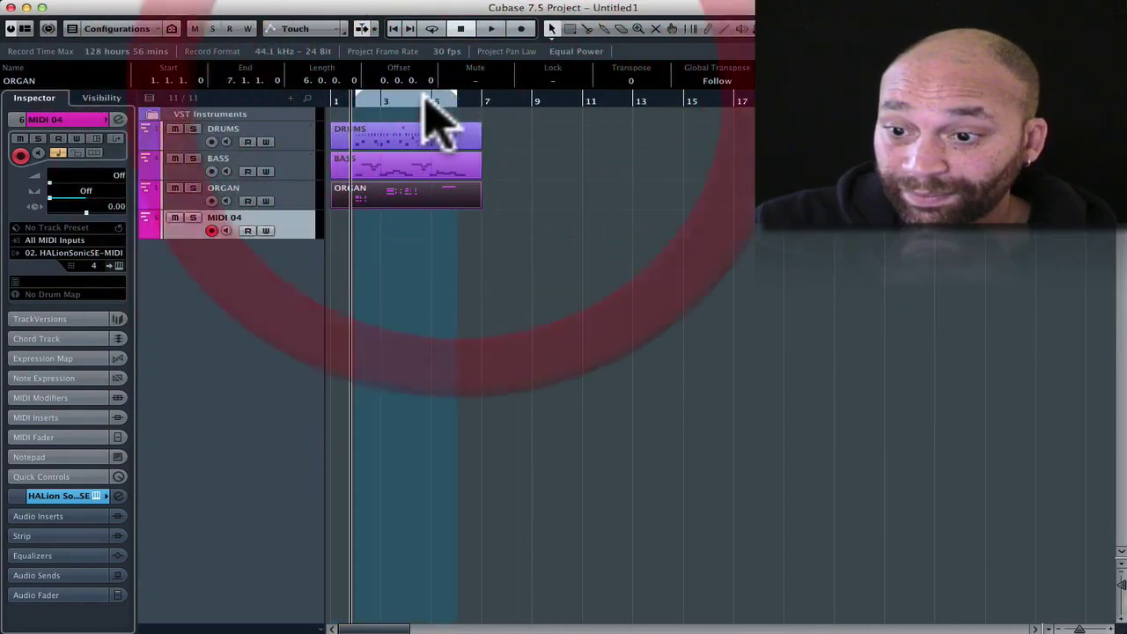
Enable Cycle, play the looped range, and open HALion Sonic SE for MIDI 04.
key("slash")
key("space")
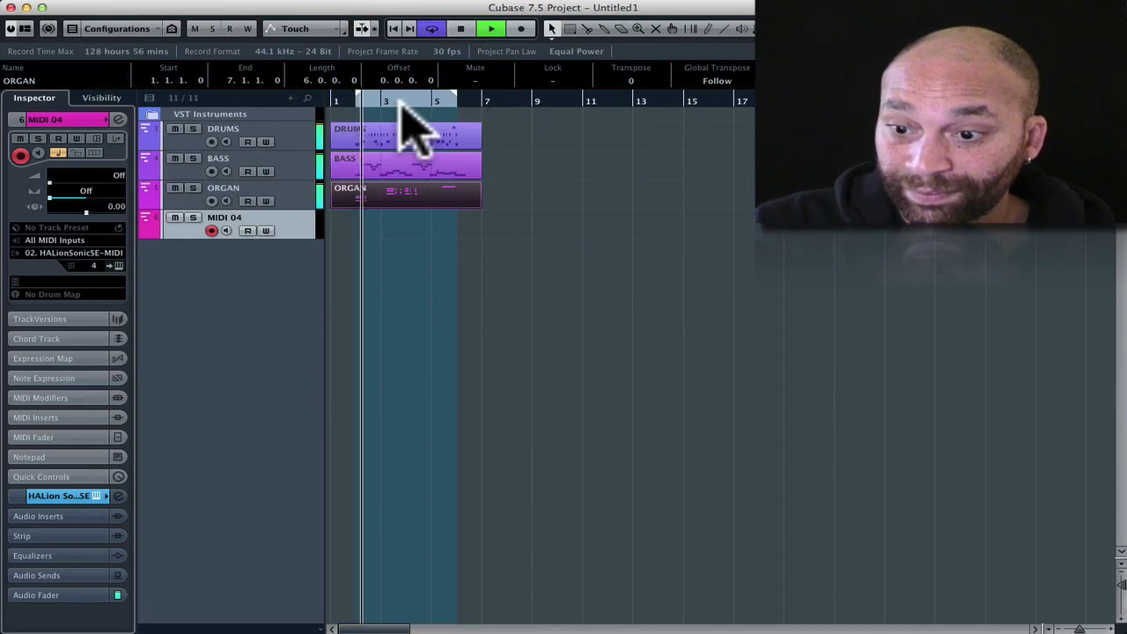
left_click(295, 222)
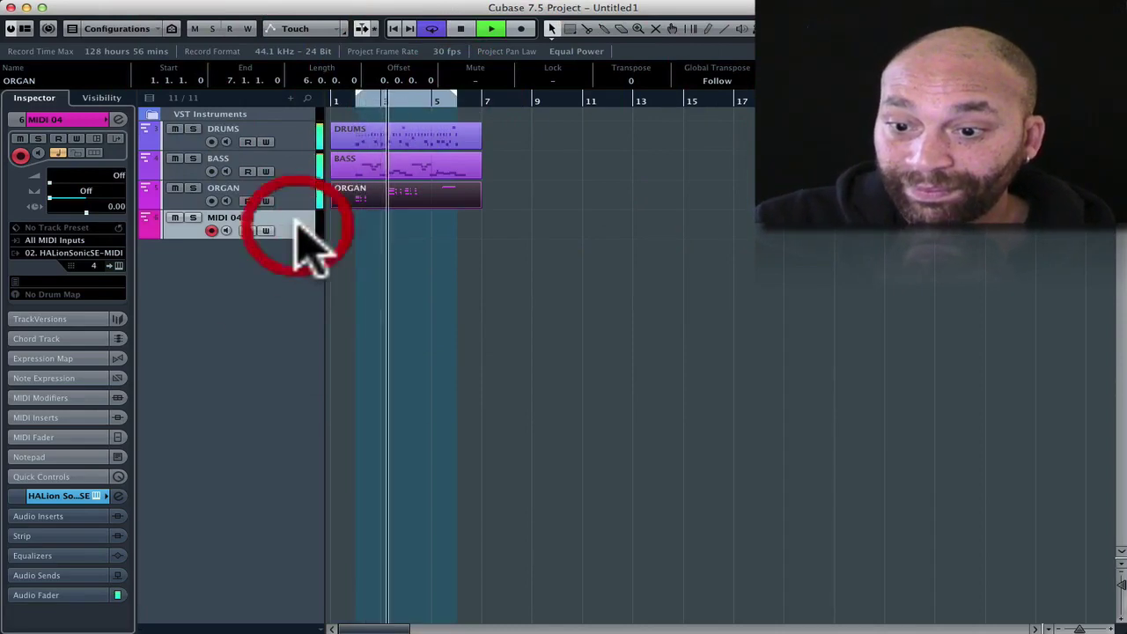
left_click(117, 261)
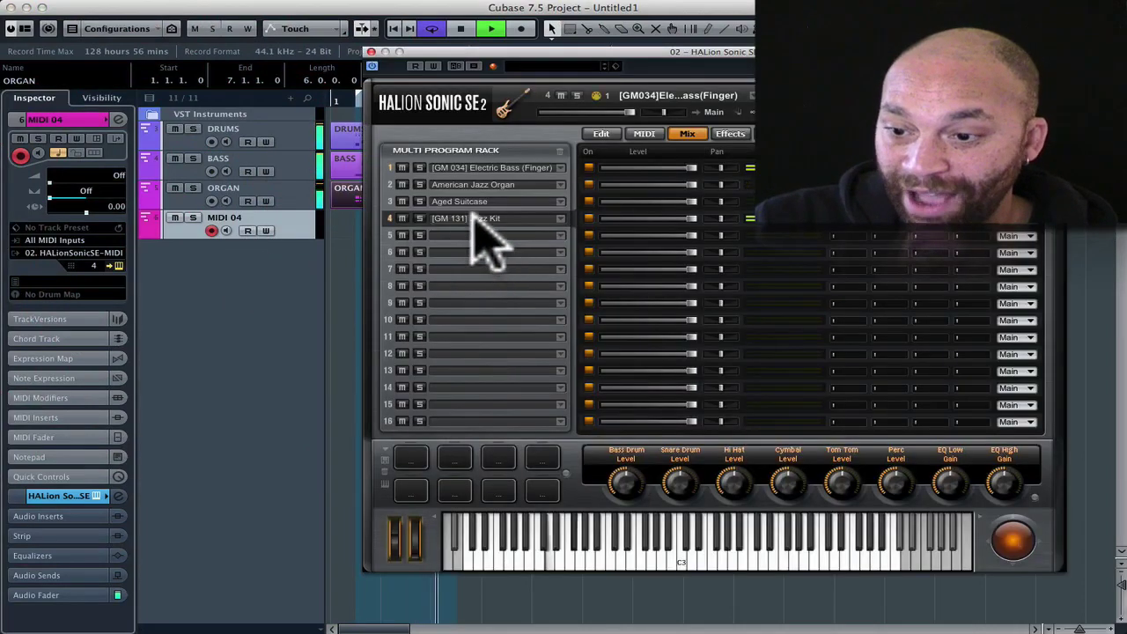
Close HALion and set the fourth track to MIDI channel 3.
left_click(372, 51)
left_click(104, 265)
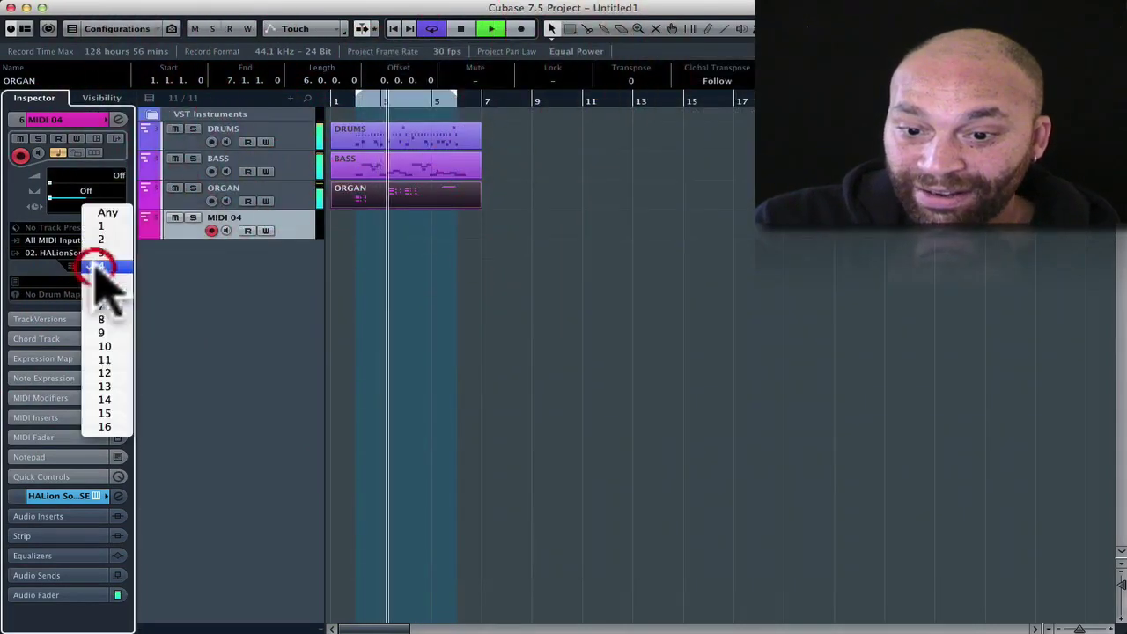
left_click(98, 254)
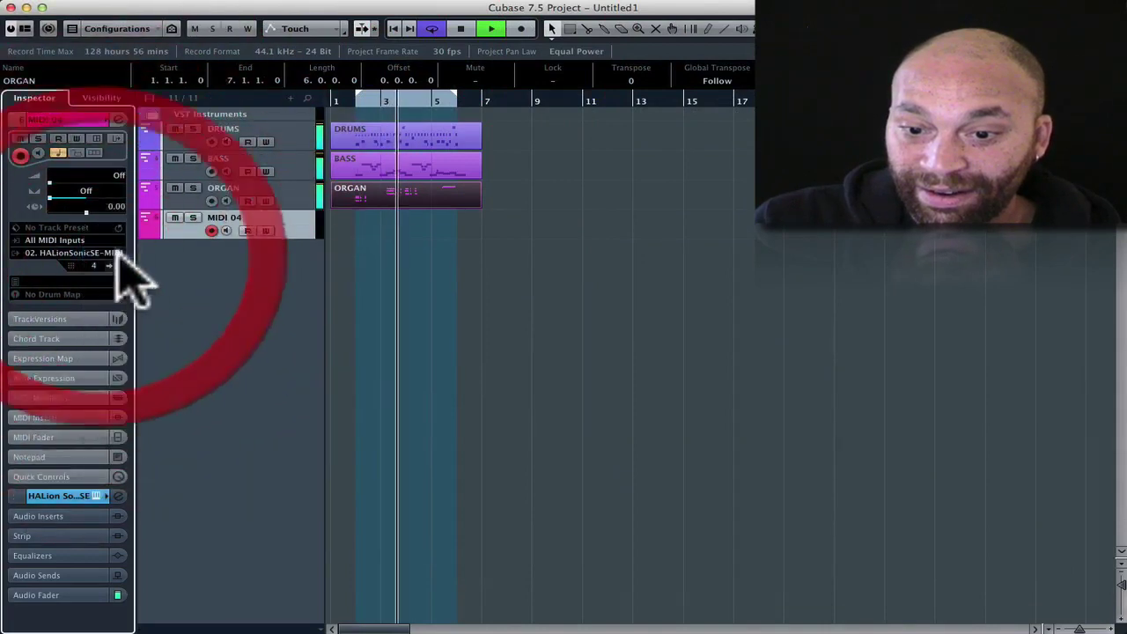
Rename the fourth track MIDI 04 to EP.
double_click(240, 217)
type("E")
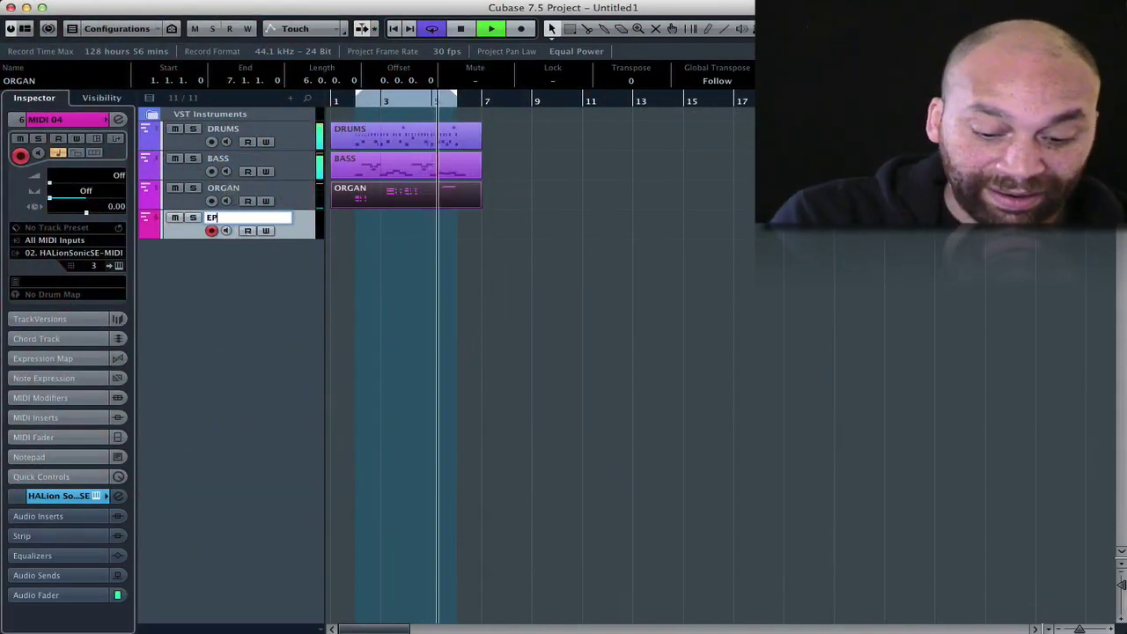
type("P")
key("Return")
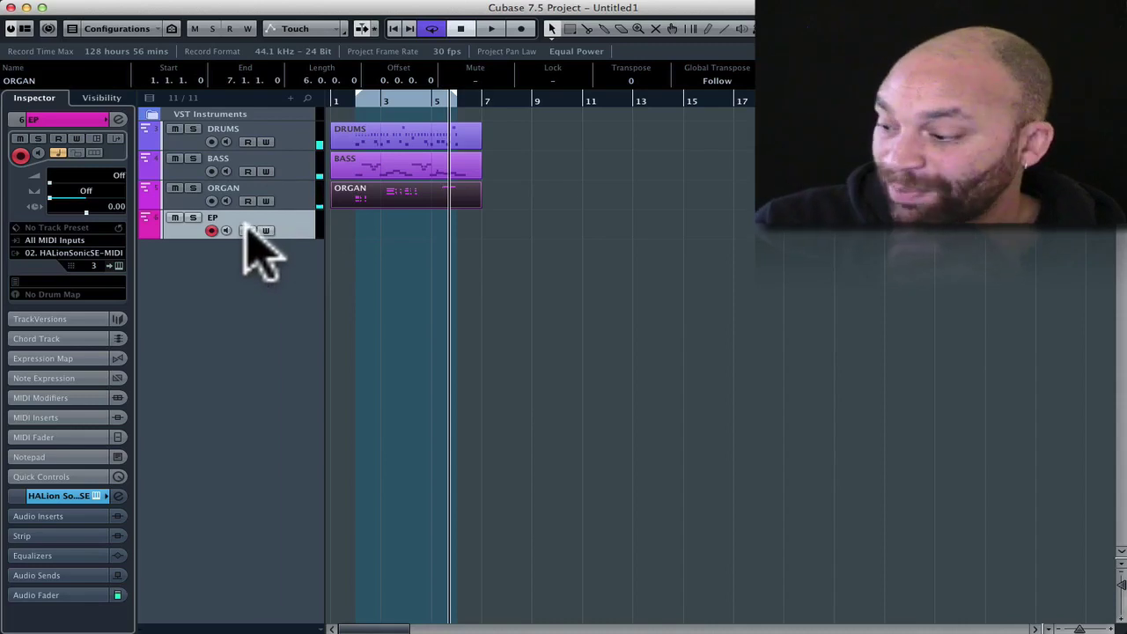